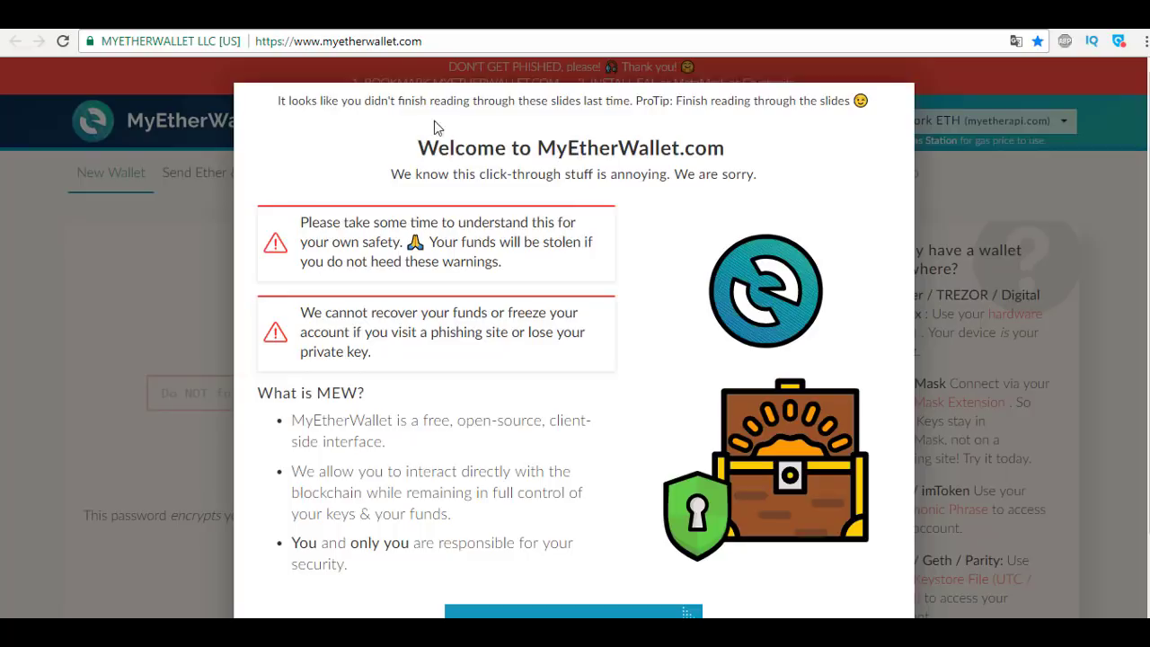
Dismiss the welcome slides and open the EtherAddressLookup extension's Web Store page from the phishing banner.
left_click(51, 195)
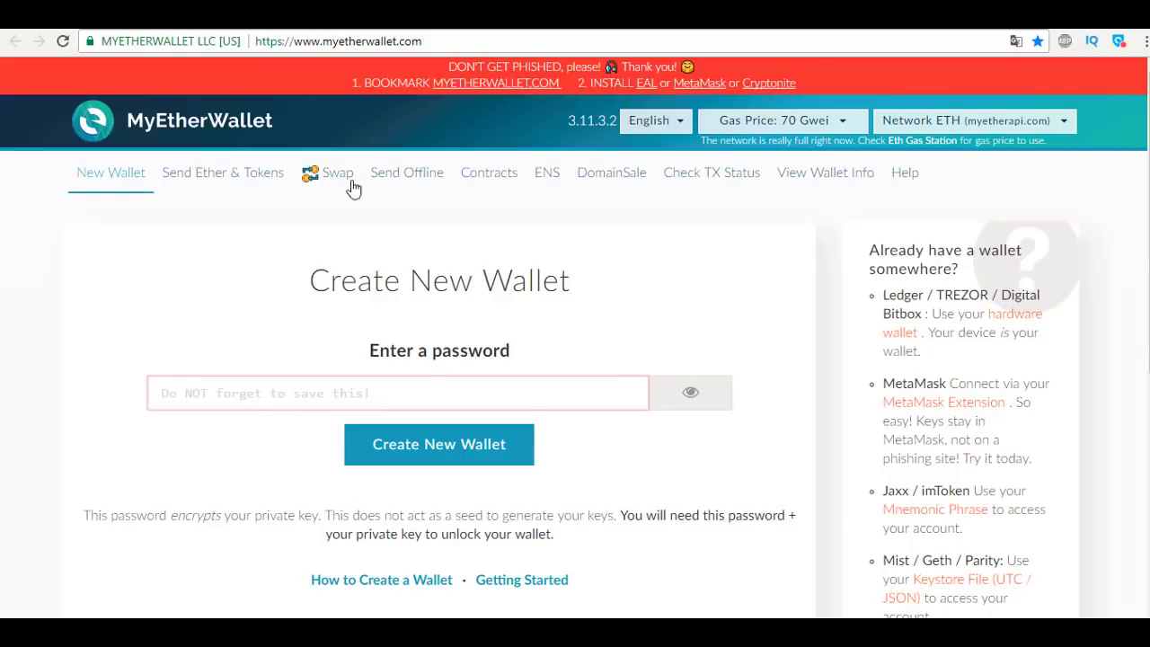
left_click(645, 88)
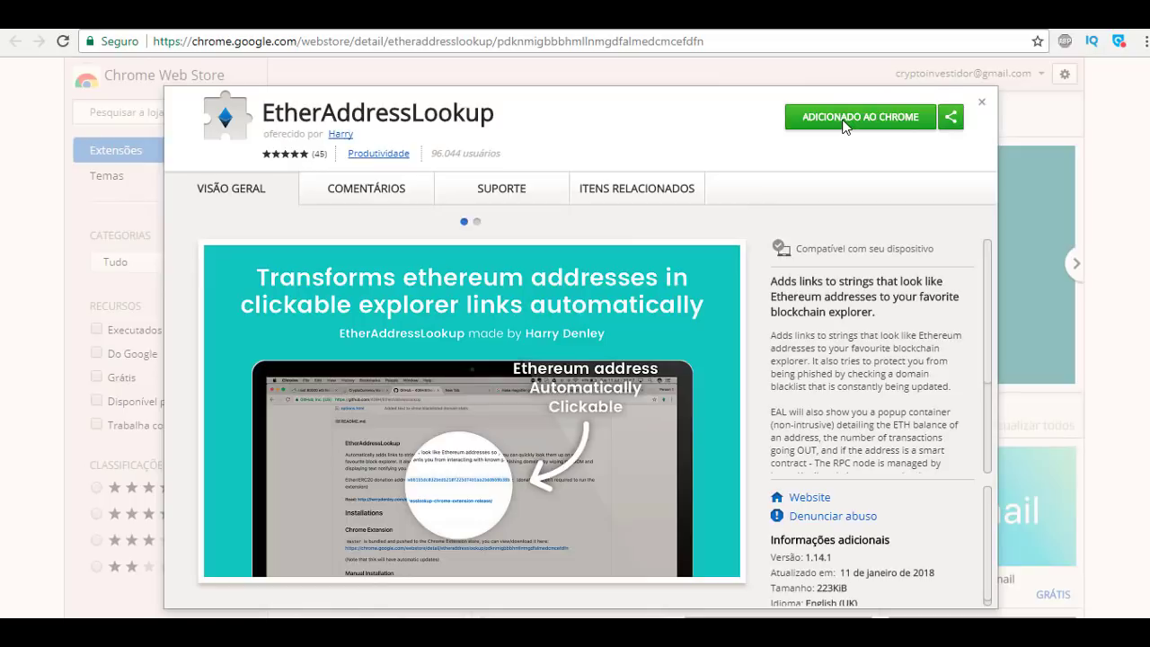
Confirm EtherAddressLookup shows 'Adicionado ao Chrome', then return to the MyEtherWallet tab.
left_click(329, 27)
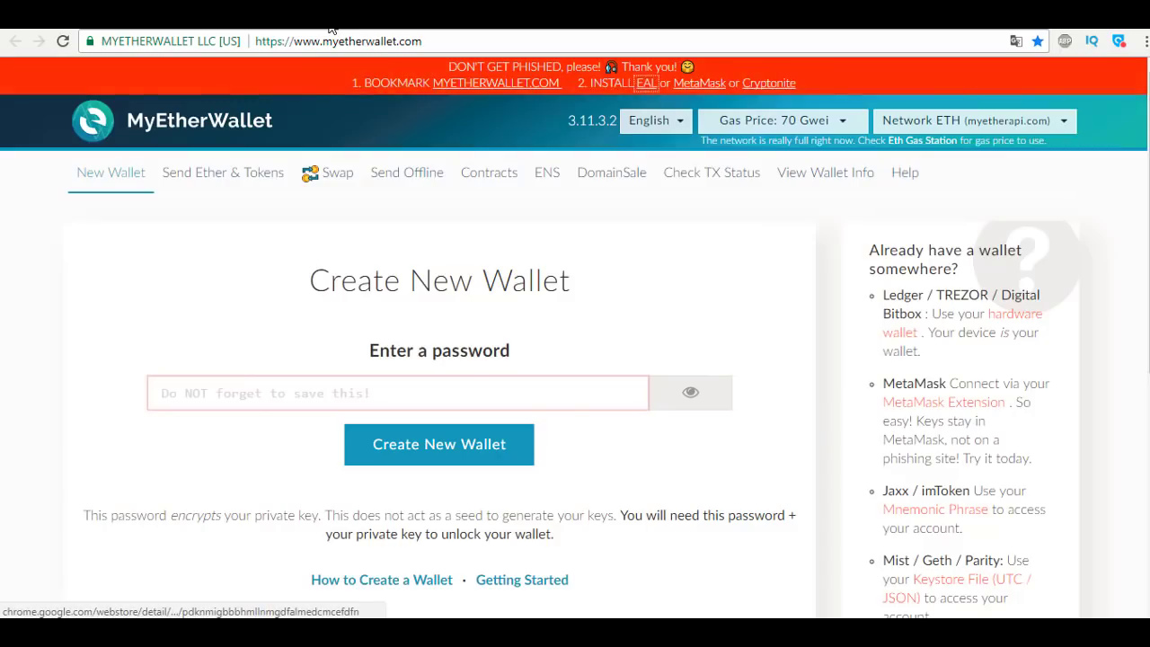
Reload myetherwallet.com through the EtherAddressLookup extension's shortcut and dismiss the welcome slides.
left_click(1146, 43)
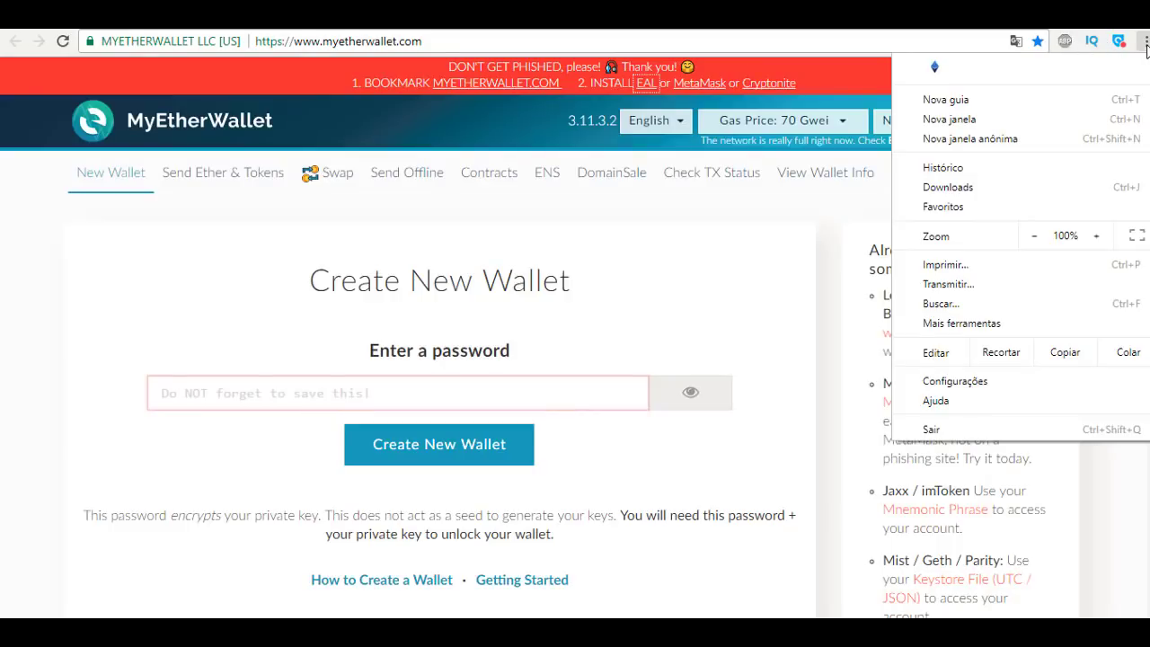
left_click(936, 68)
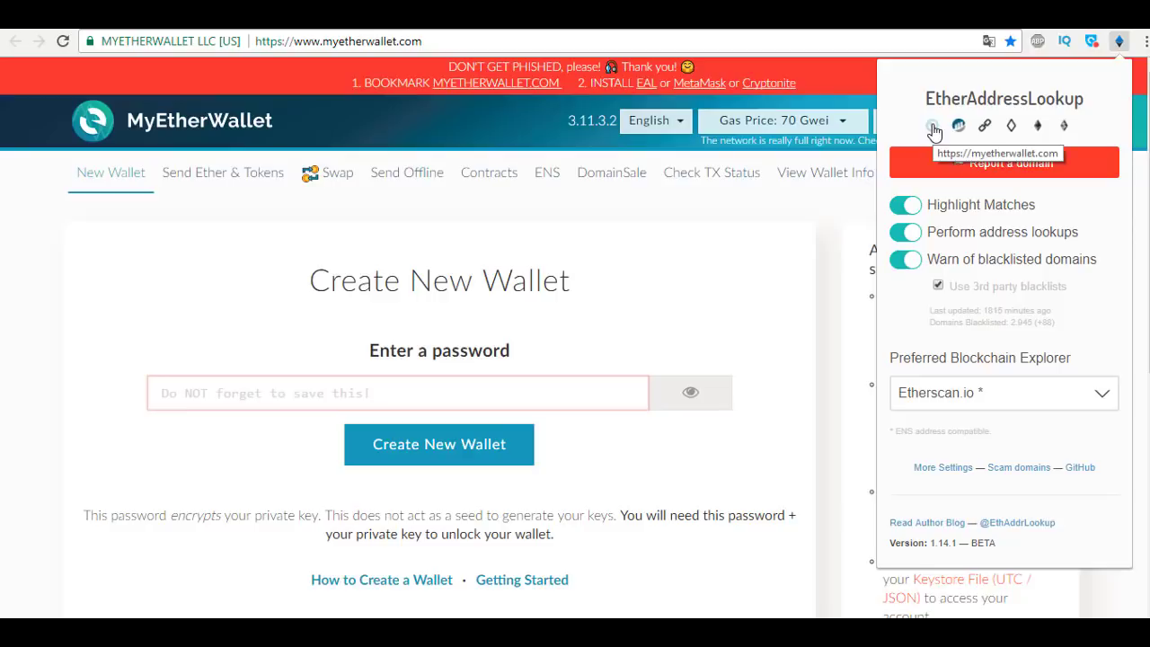
left_click(933, 128)
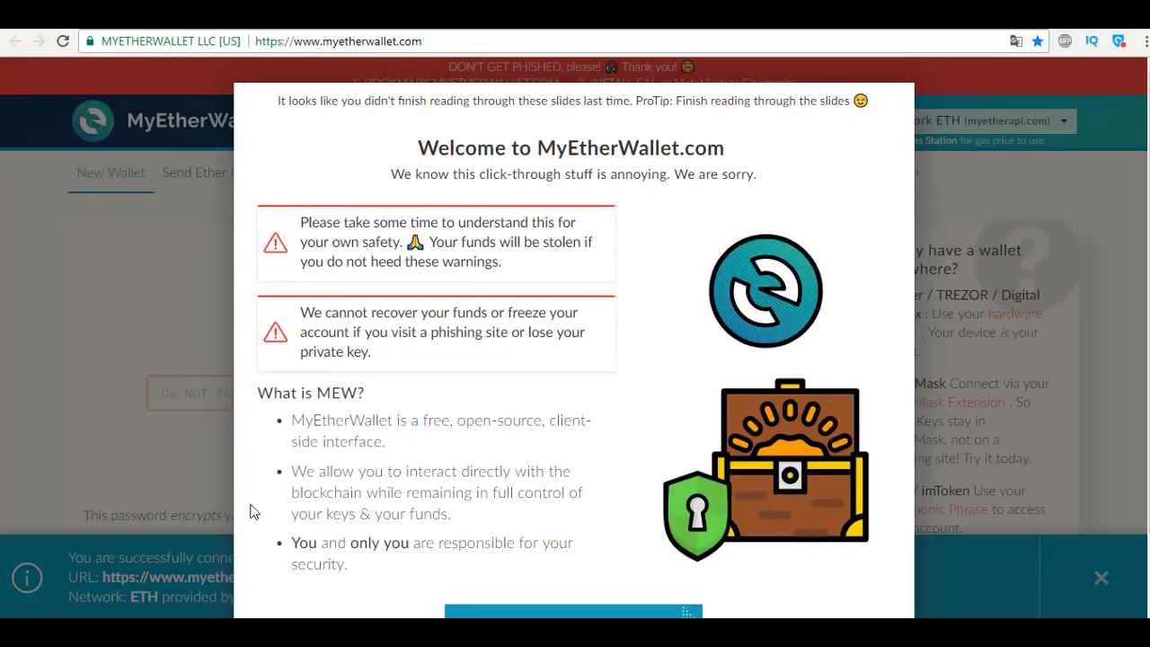
left_click(164, 513)
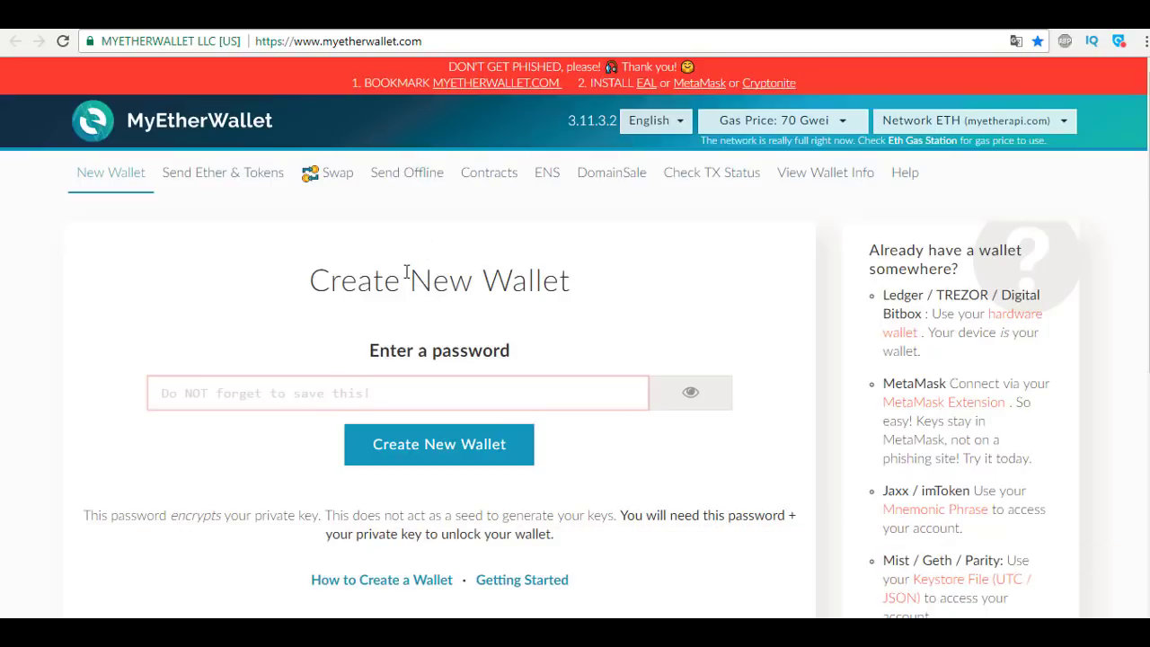
Enter a wallet password, check it with the eye toggle, and try creating the wallet.
left_click(390, 385)
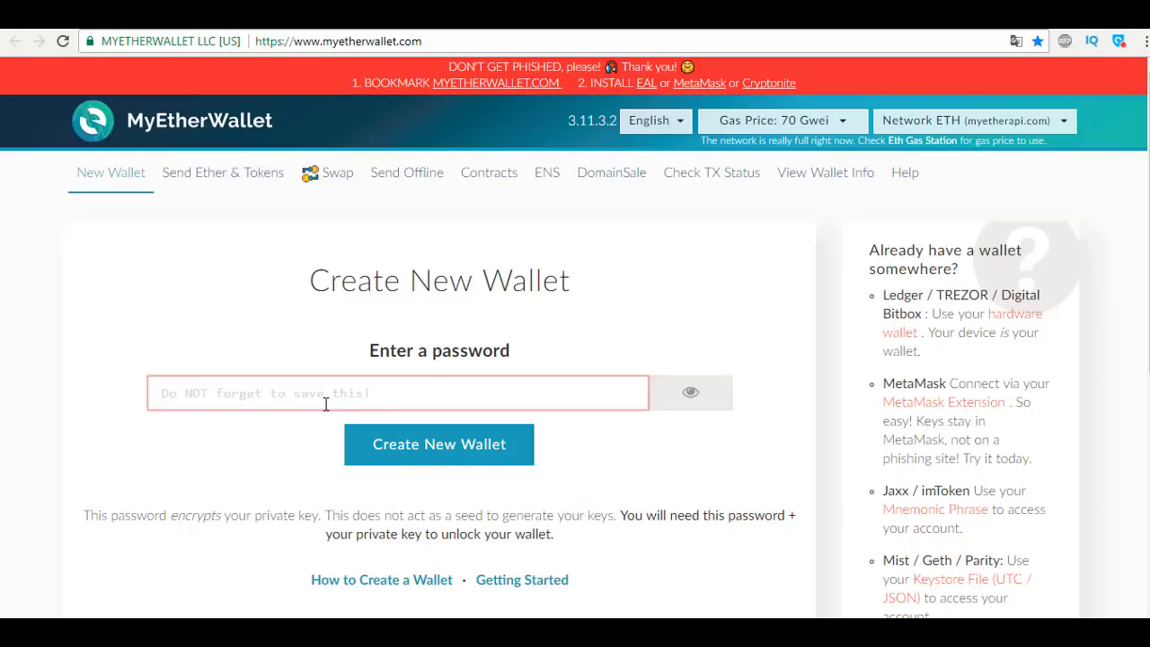
type("•••••")
key("BackSpace")
key("BackSpace")
key("BackSpace")
key("BackSpace")
type("•••••")
left_click(701, 390)
left_click(704, 390)
left_click(423, 452)
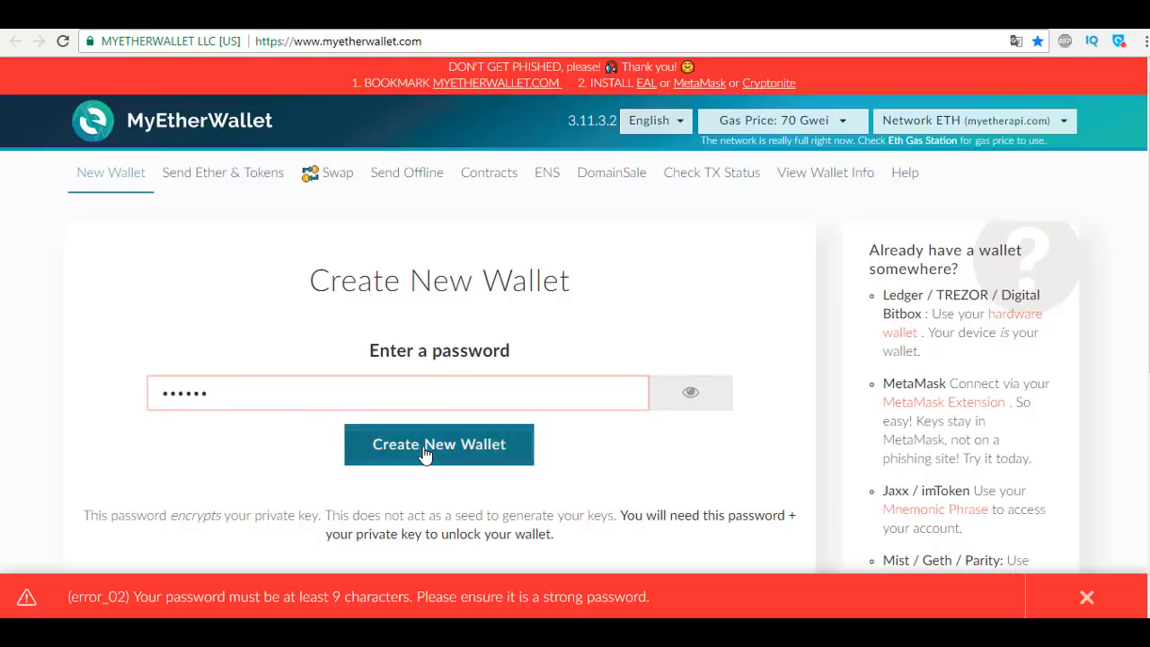
Lengthen the password to at least 9 characters and create the wallet.
left_click(399, 402)
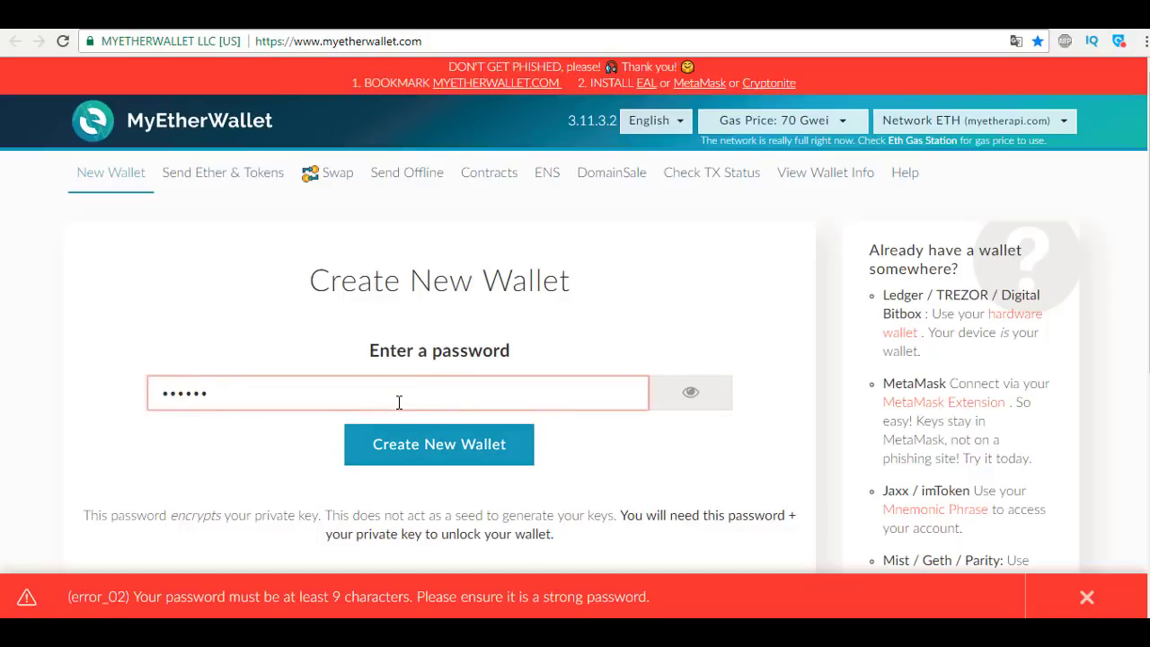
type("••")
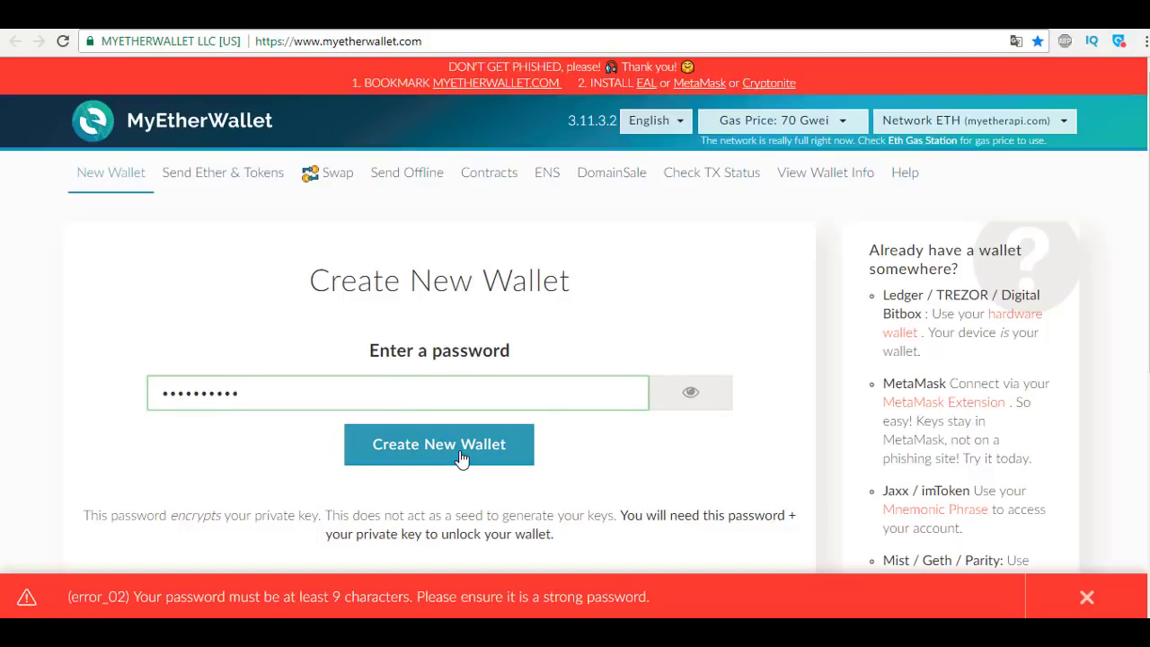
left_click(460, 458)
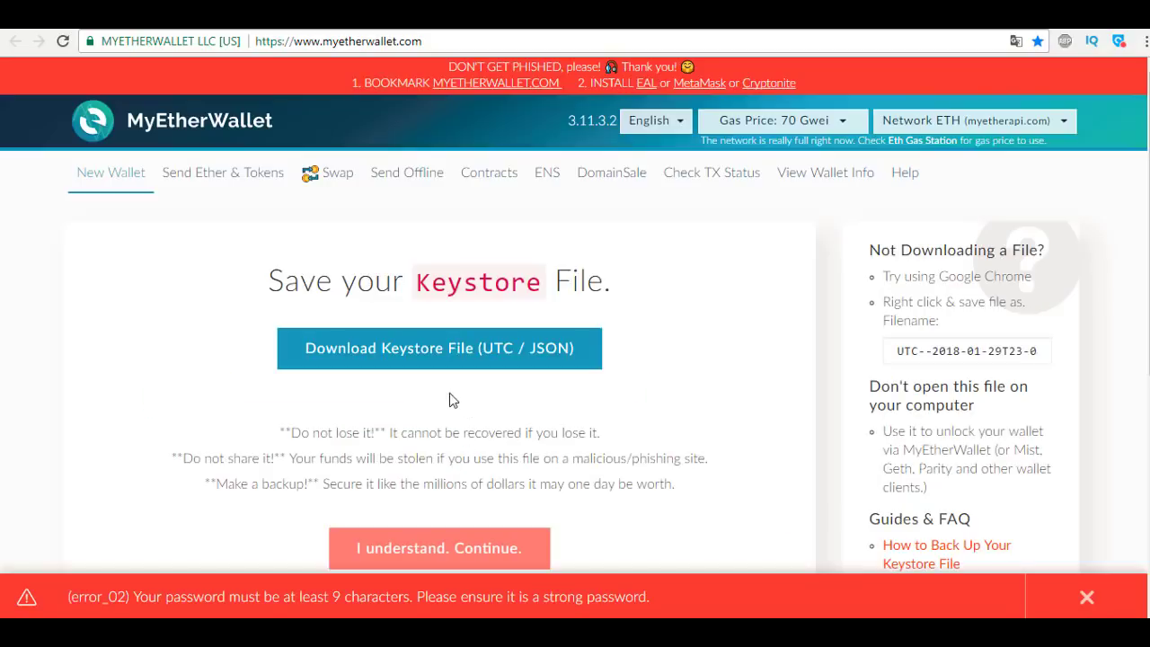
Download the wallet's UTC / JSON keystore file.
scroll(454, 375, "down", 1)
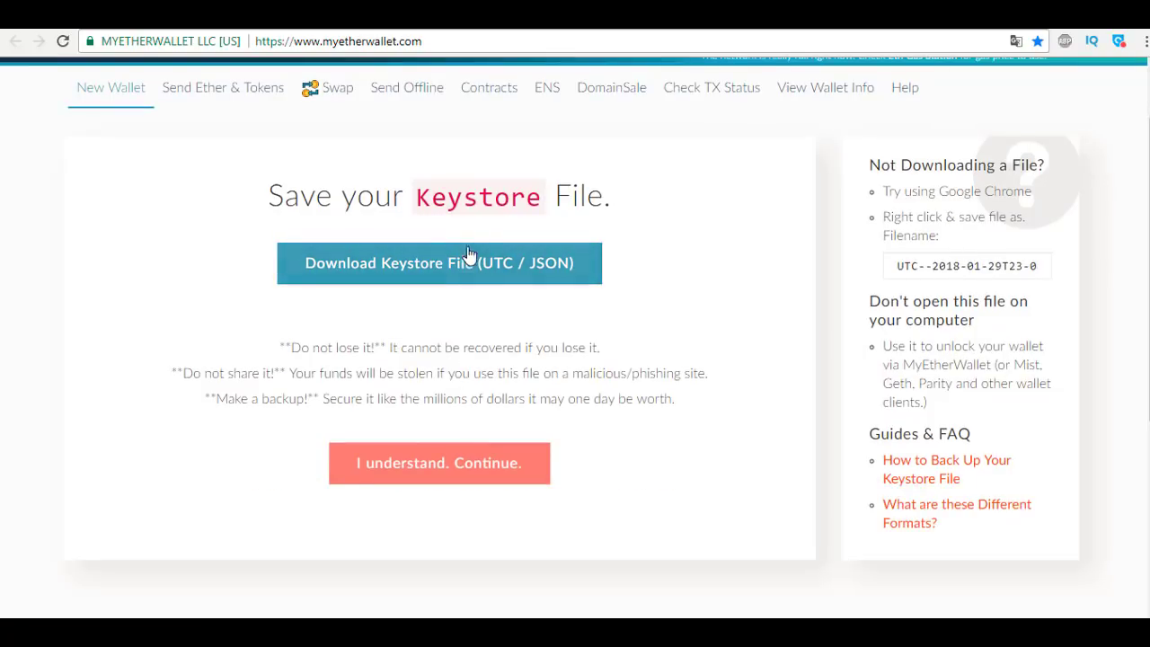
scroll(458, 224, "up", 1)
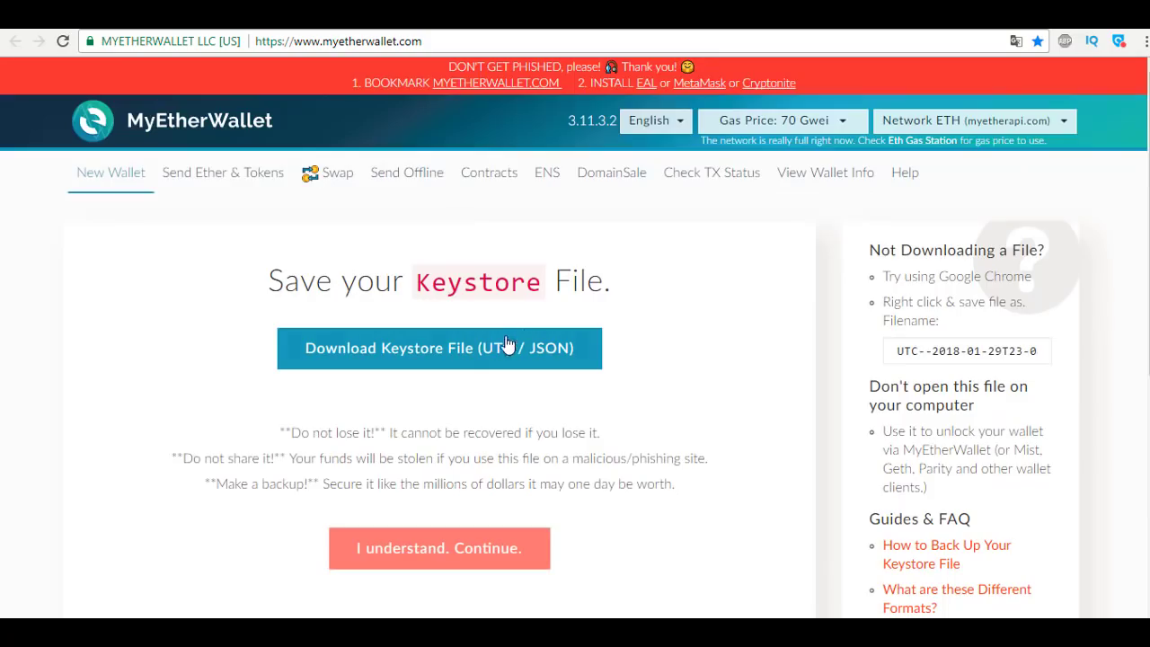
left_click(452, 352)
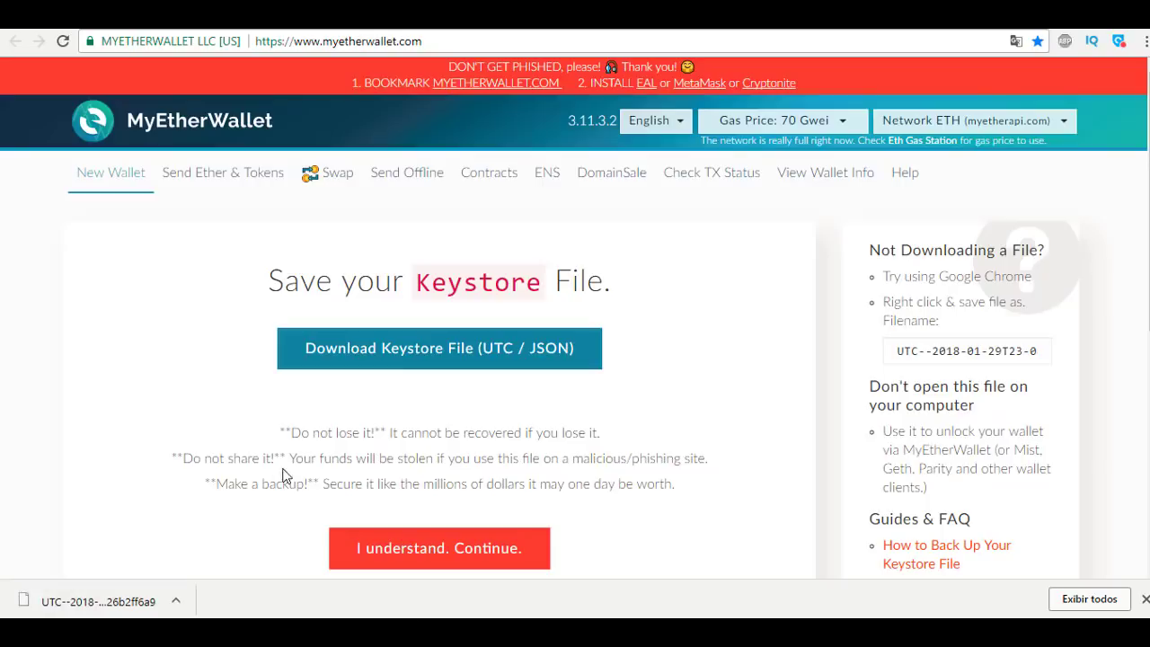
scroll(284, 434, "down", 1)
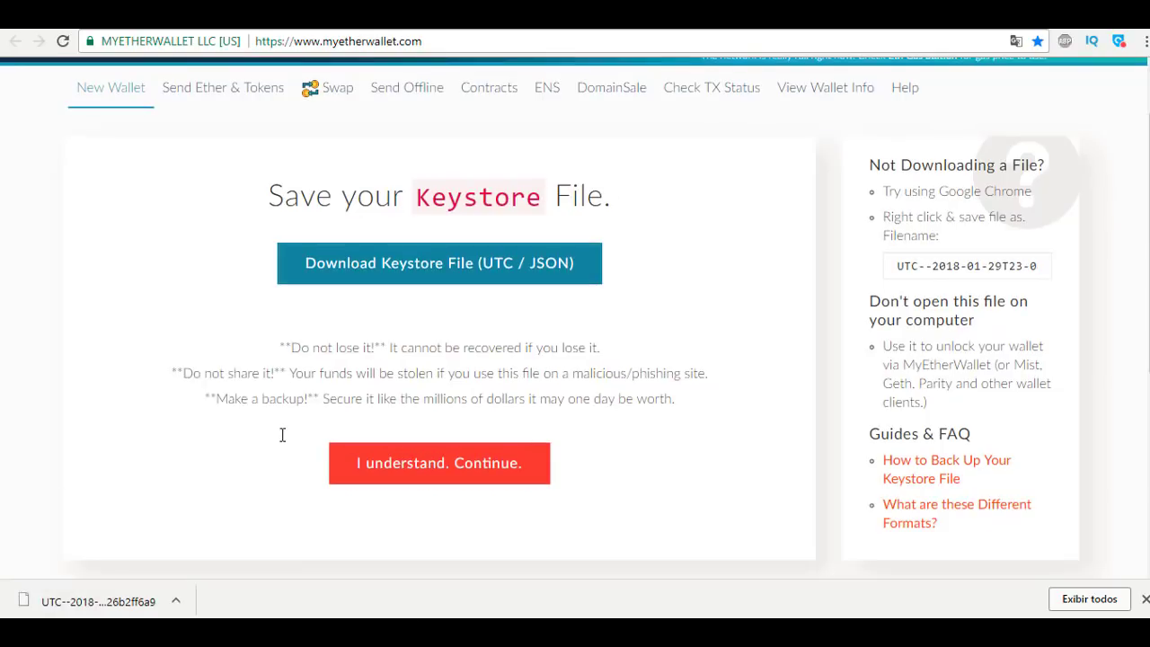
Continue to the private key step, select the key, and open the printable paper wallet.
left_click(448, 459)
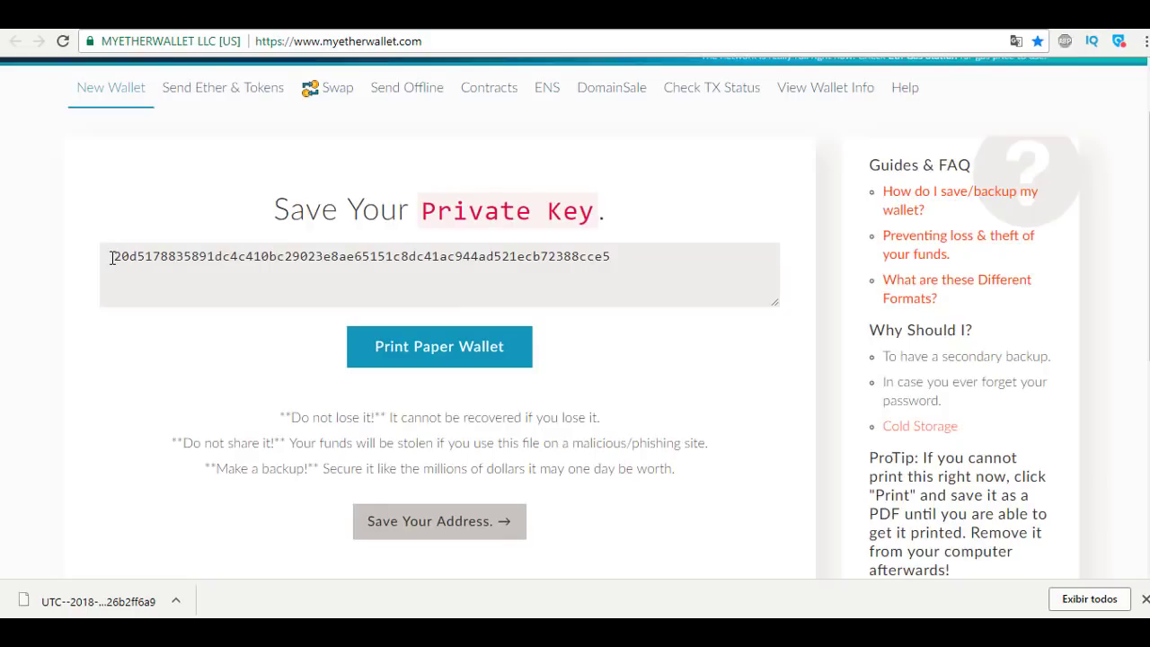
left_click_drag(111, 257, 613, 259)
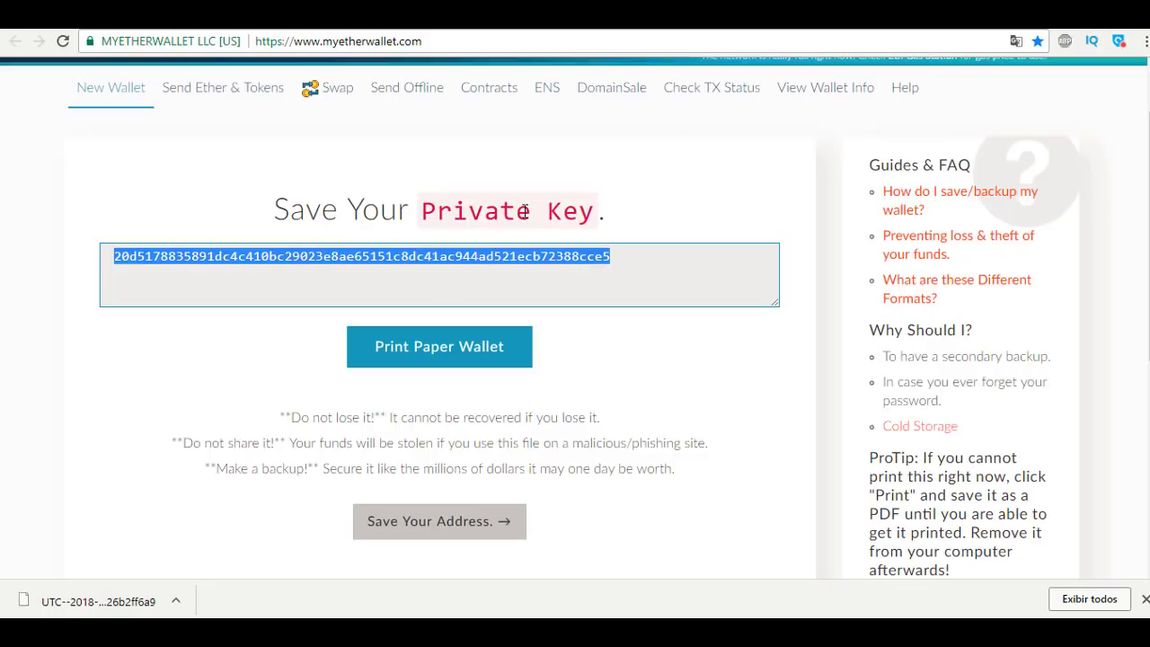
left_click(488, 362)
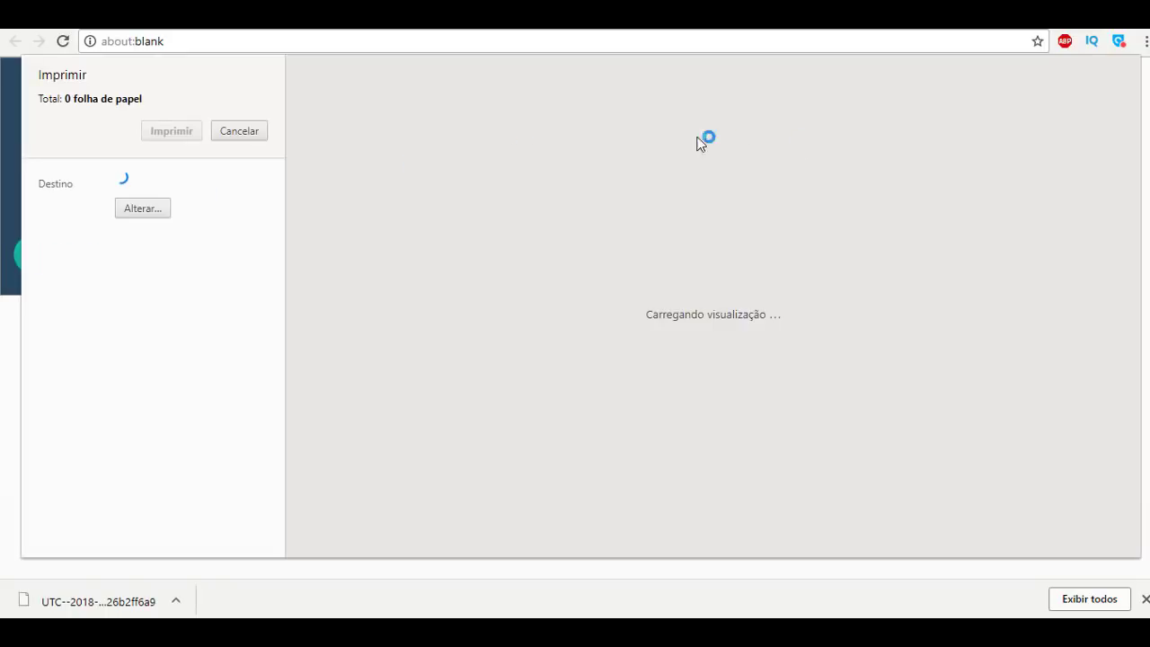
Cancel printing, select the paper wallet's address and private key, and return to MyEtherWallet.
left_click(236, 135)
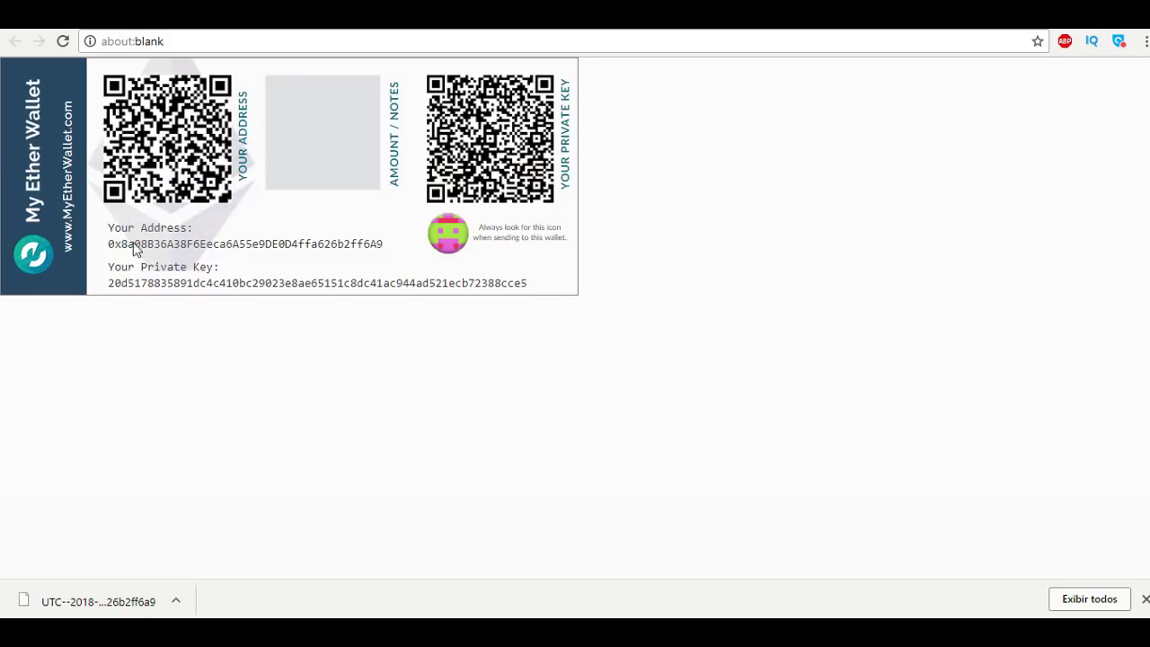
left_click_drag(386, 245, 173, 250)
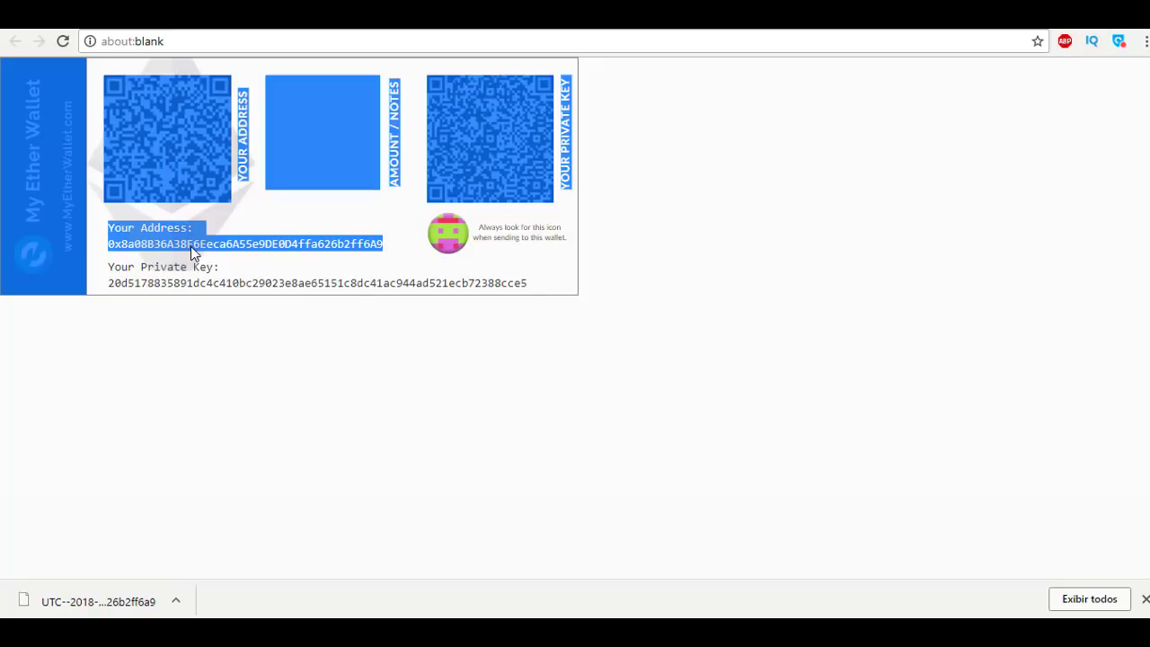
left_click(526, 305)
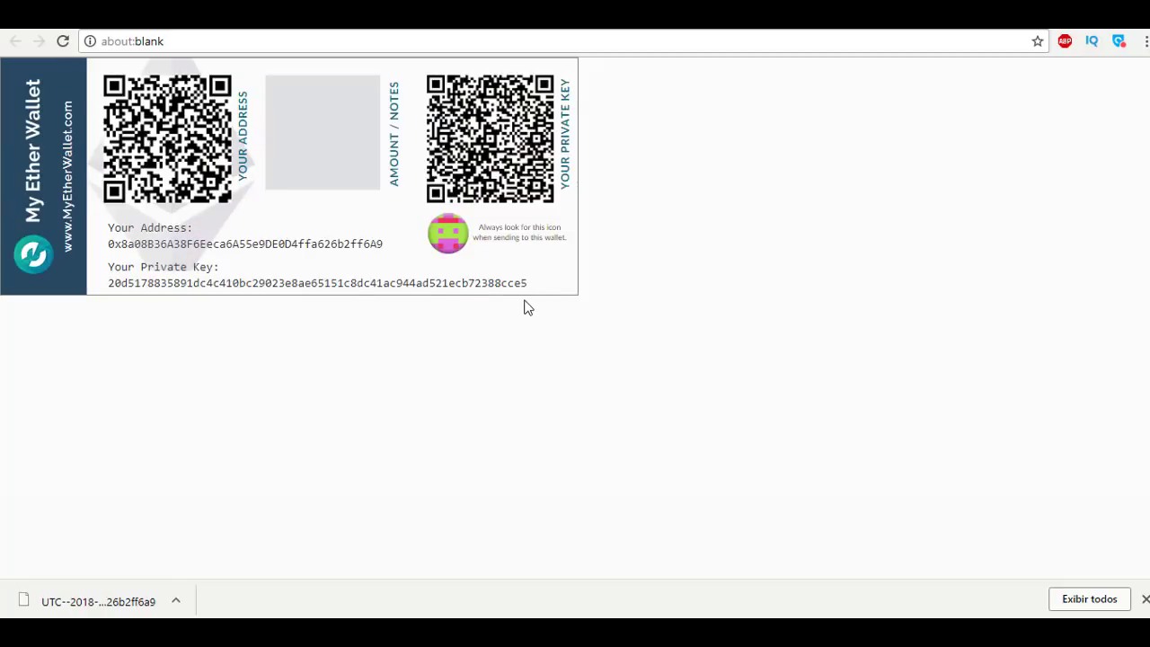
left_click_drag(528, 284, 106, 287)
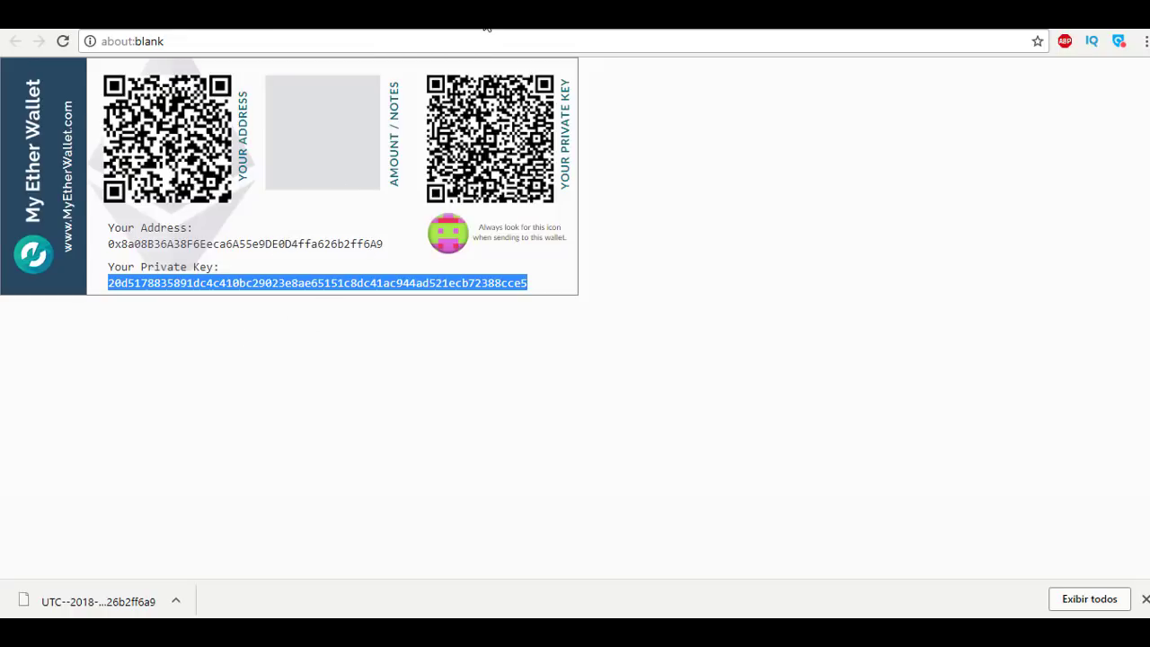
left_click(314, 18)
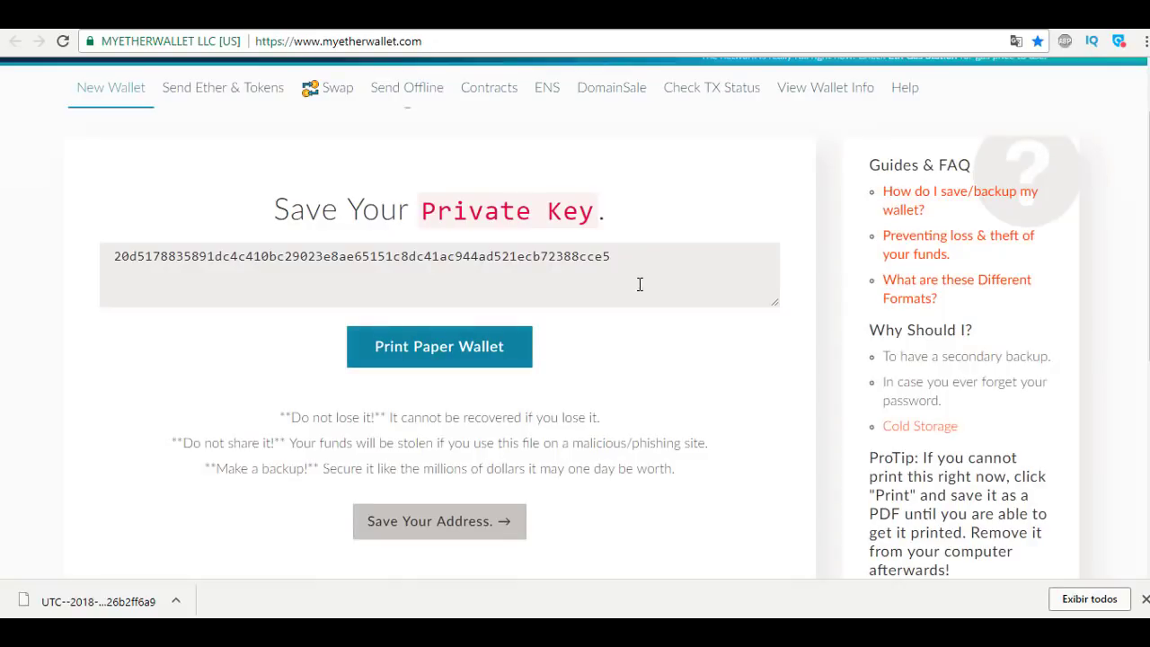
Open View Wallet Info with Keystore / JSON File chosen and close the downloads bar.
scroll(435, 358, "down", 1)
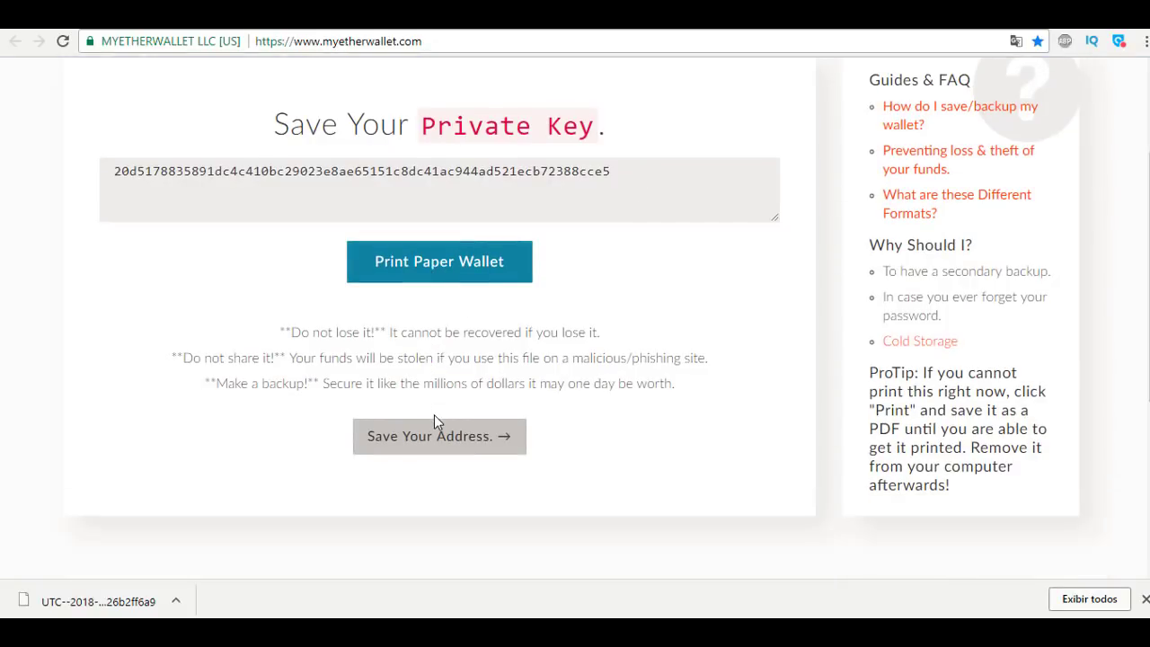
scroll(434, 419, "up", 2)
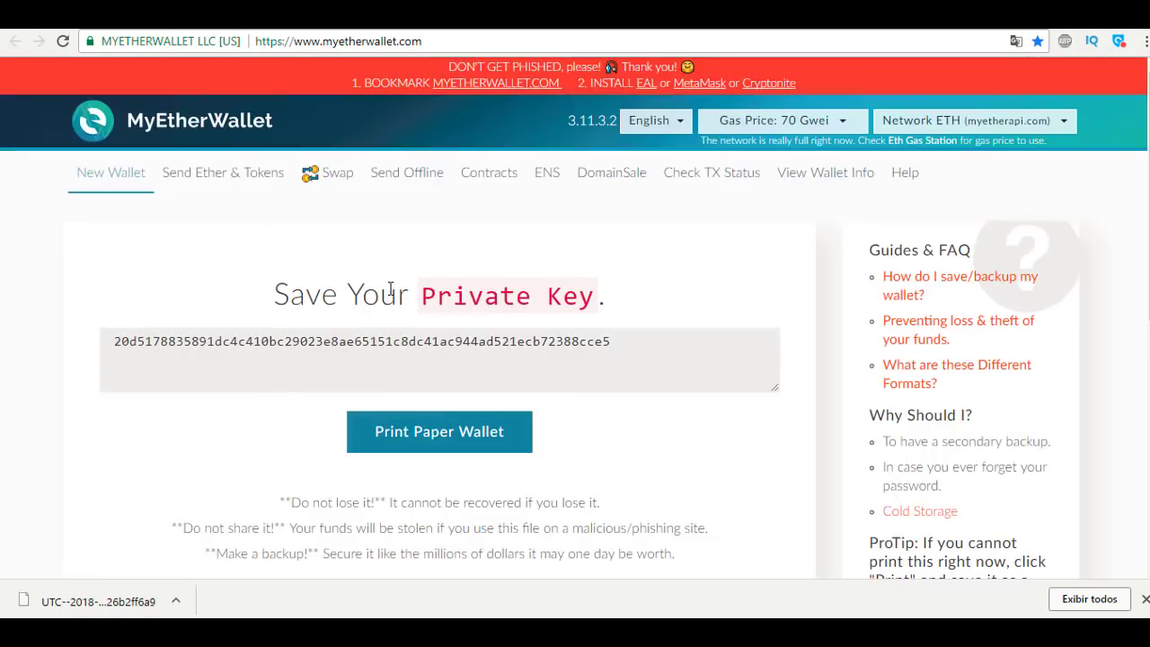
left_click(825, 175)
scroll(455, 269, "up", 2)
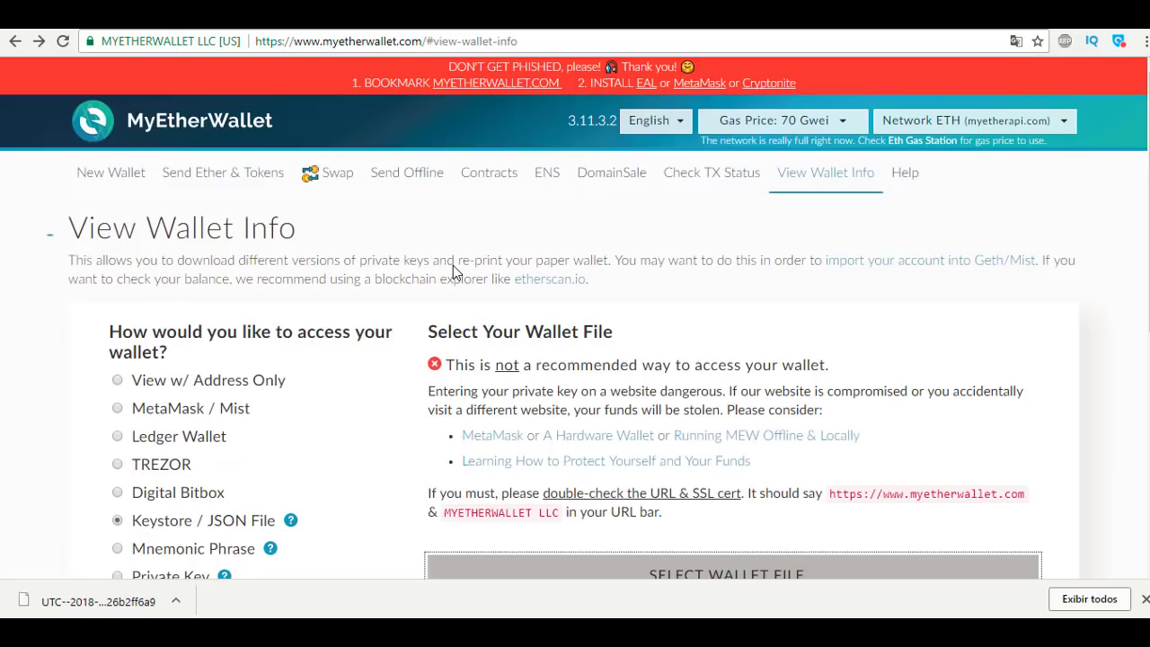
left_click(802, 187)
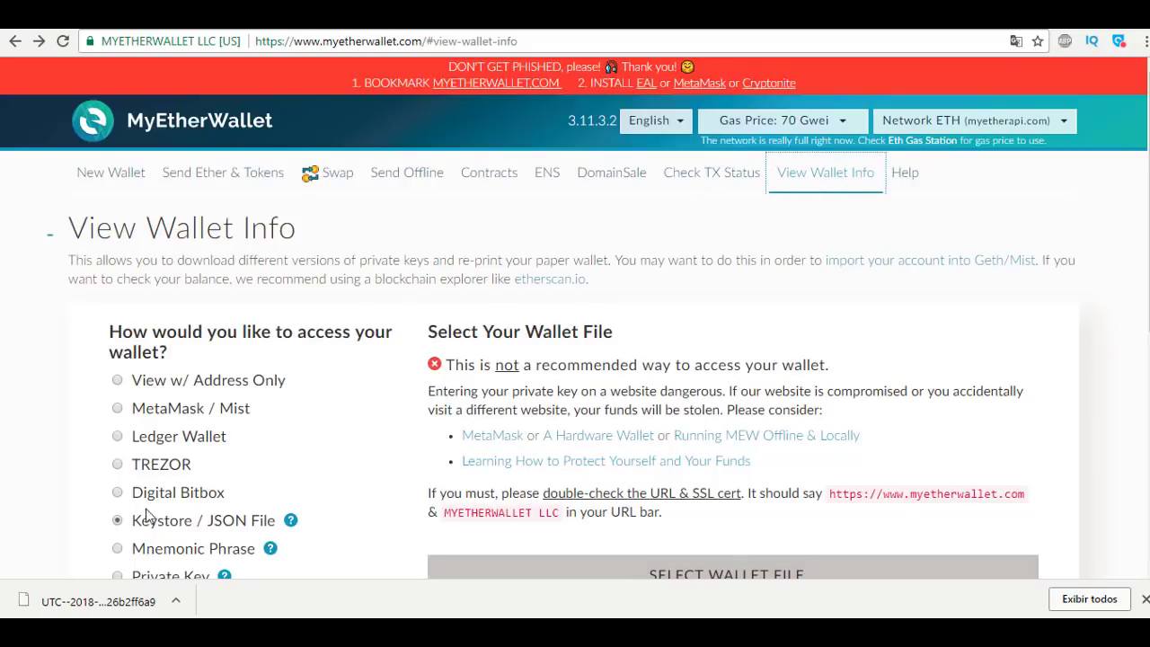
left_click(1146, 599)
Load the downloaded UTC keystore file and unlock the wallet with its password.
left_click(700, 575)
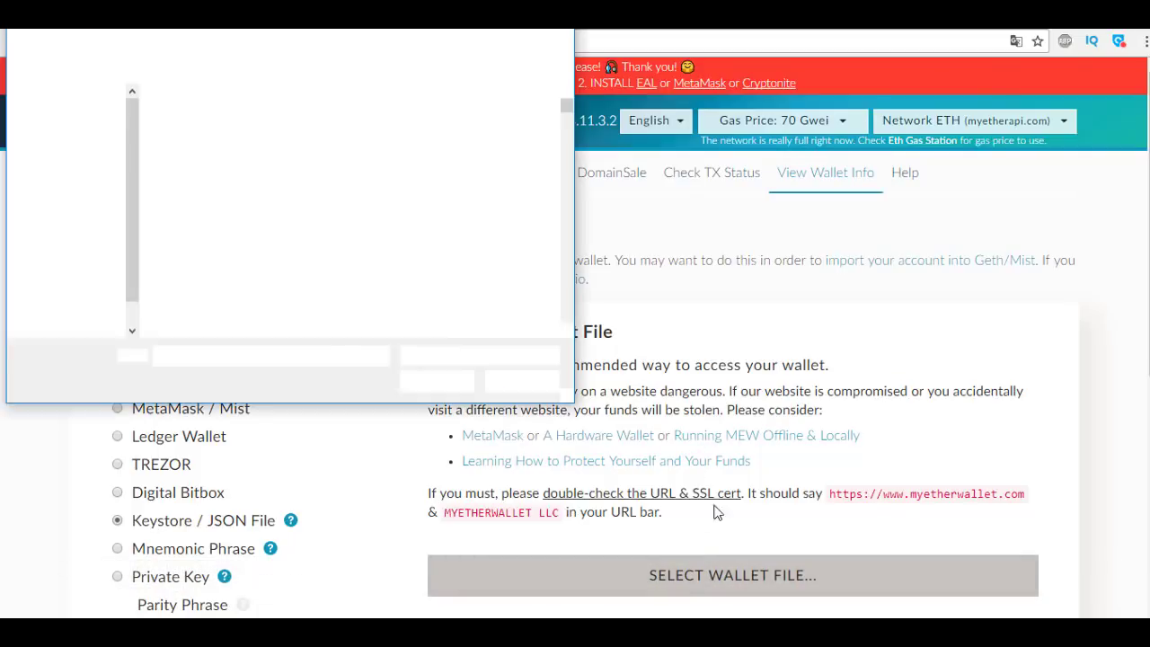
left_click(221, 127)
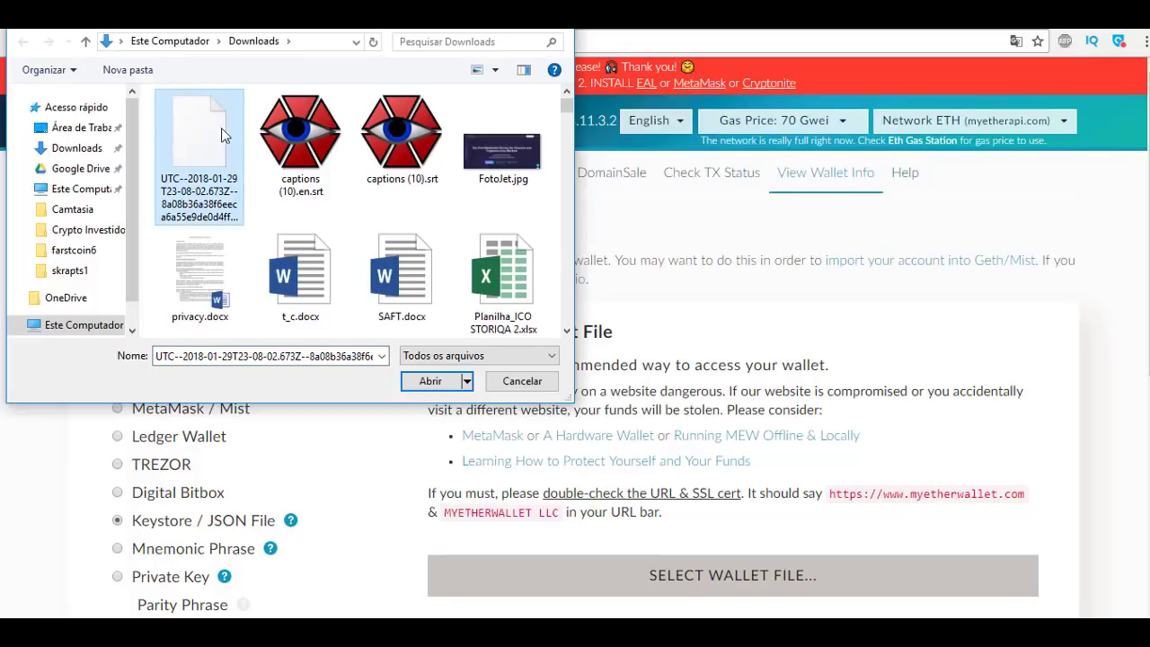
left_click(440, 382)
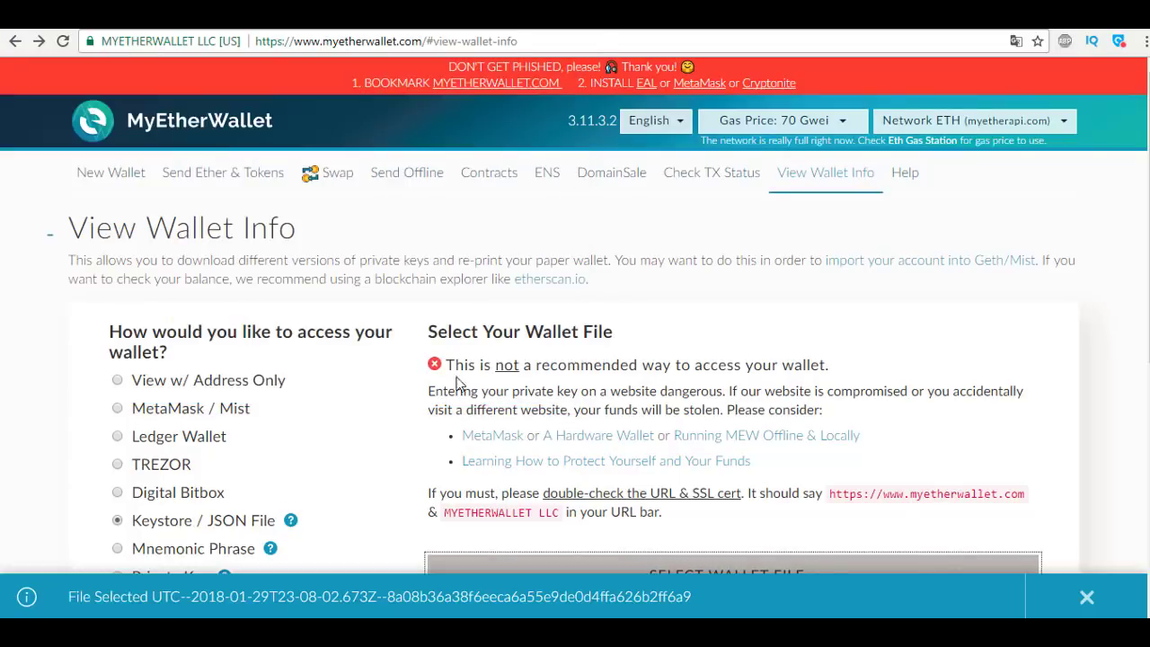
scroll(581, 350, "down", 2)
left_click(578, 472)
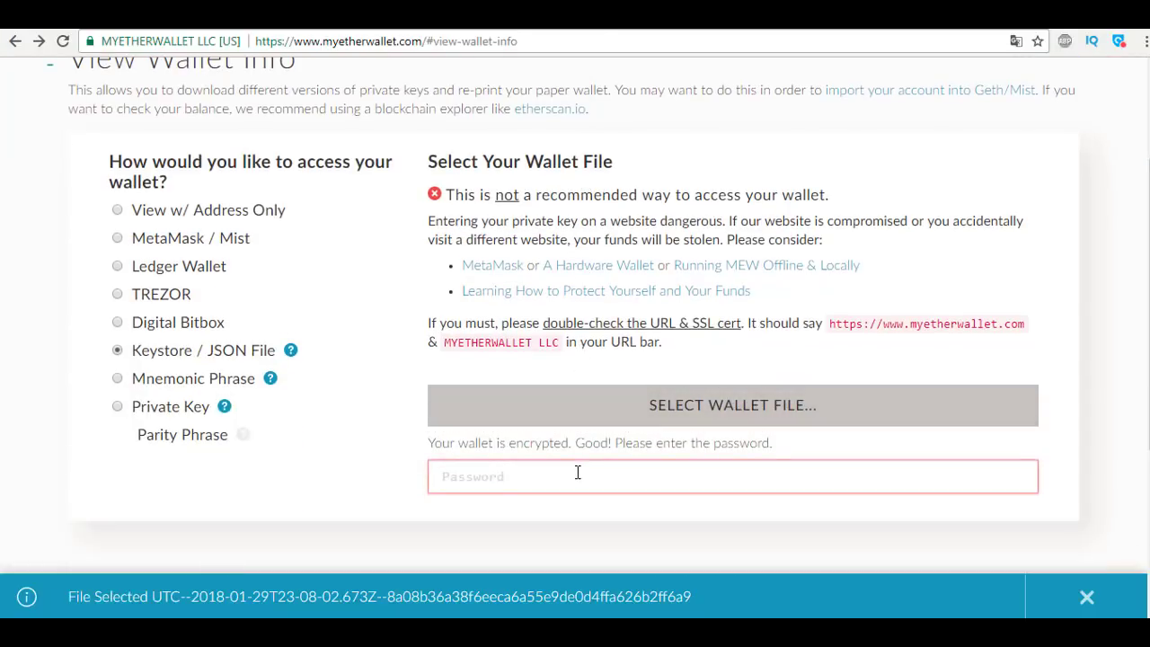
type("•••••••••")
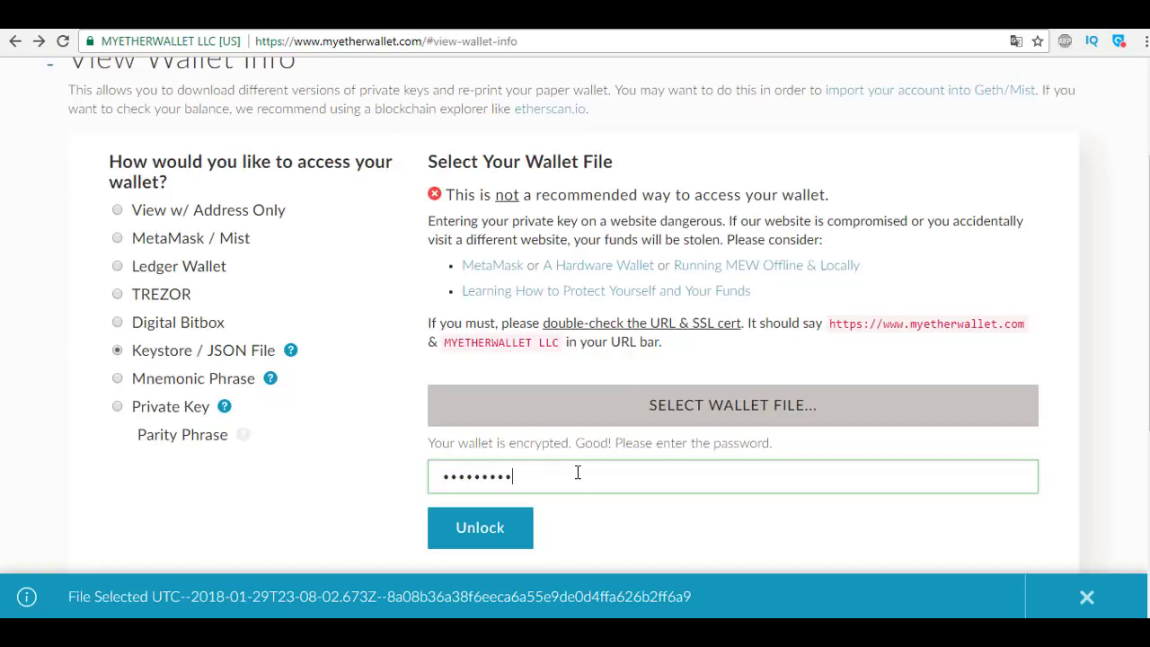
left_click(512, 530)
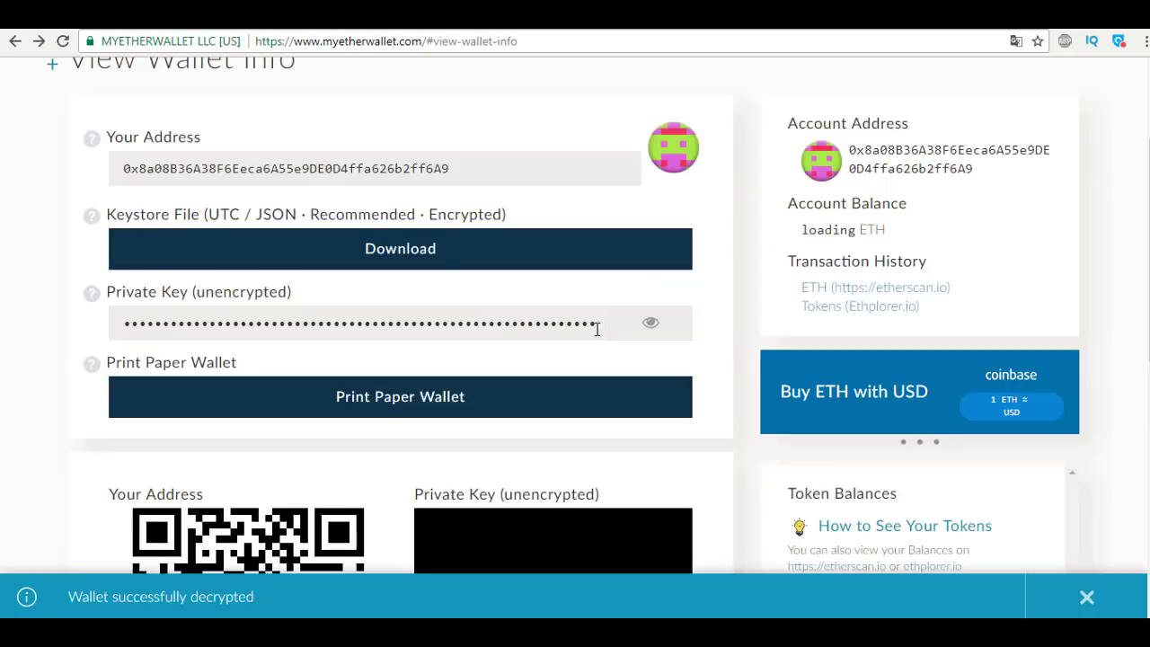
Review the unlocked wallet's public address and toggle the private key's visibility.
scroll(752, 208, "up", 1)
scroll(751, 215, "up", 1)
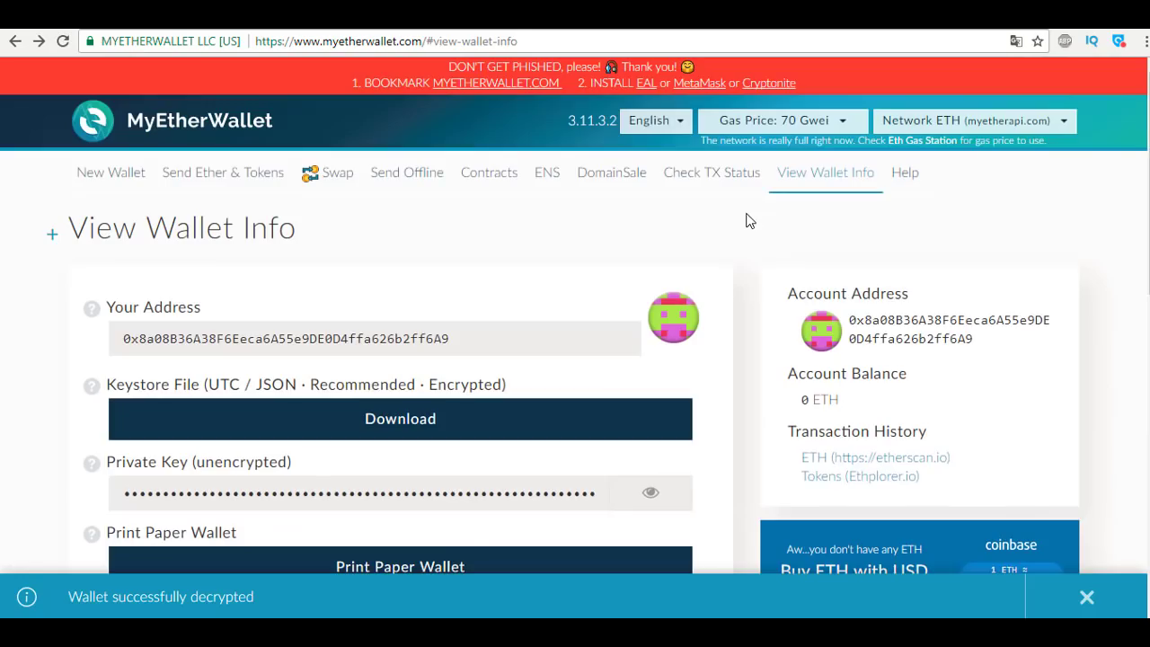
scroll(746, 219, "down", 1)
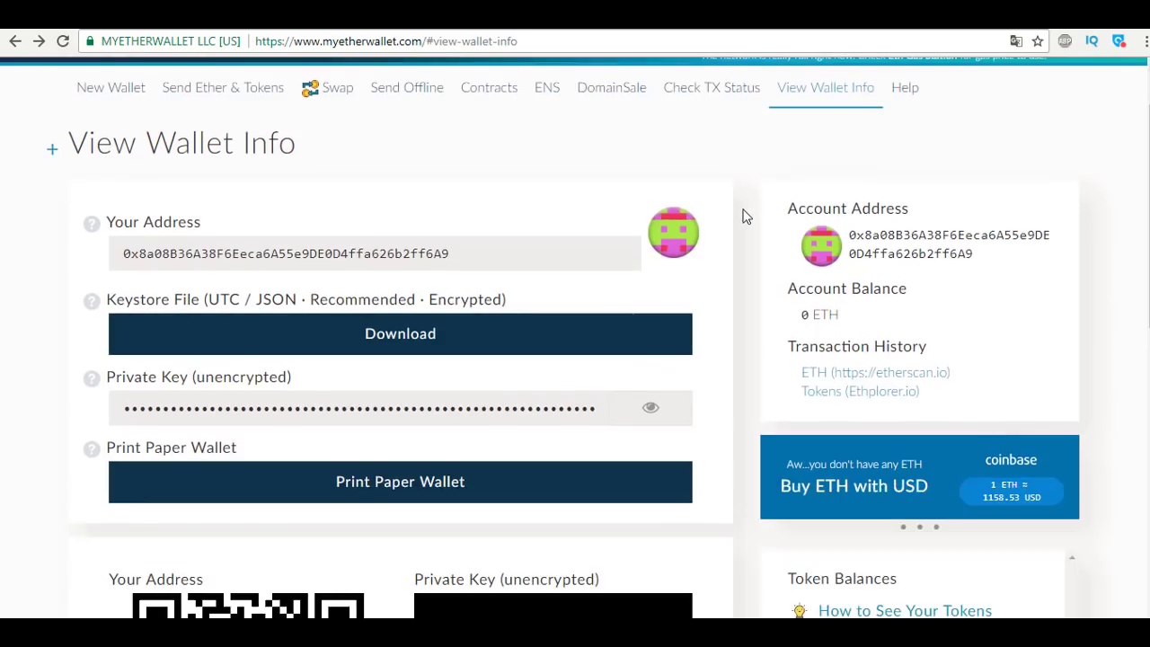
left_click(240, 248)
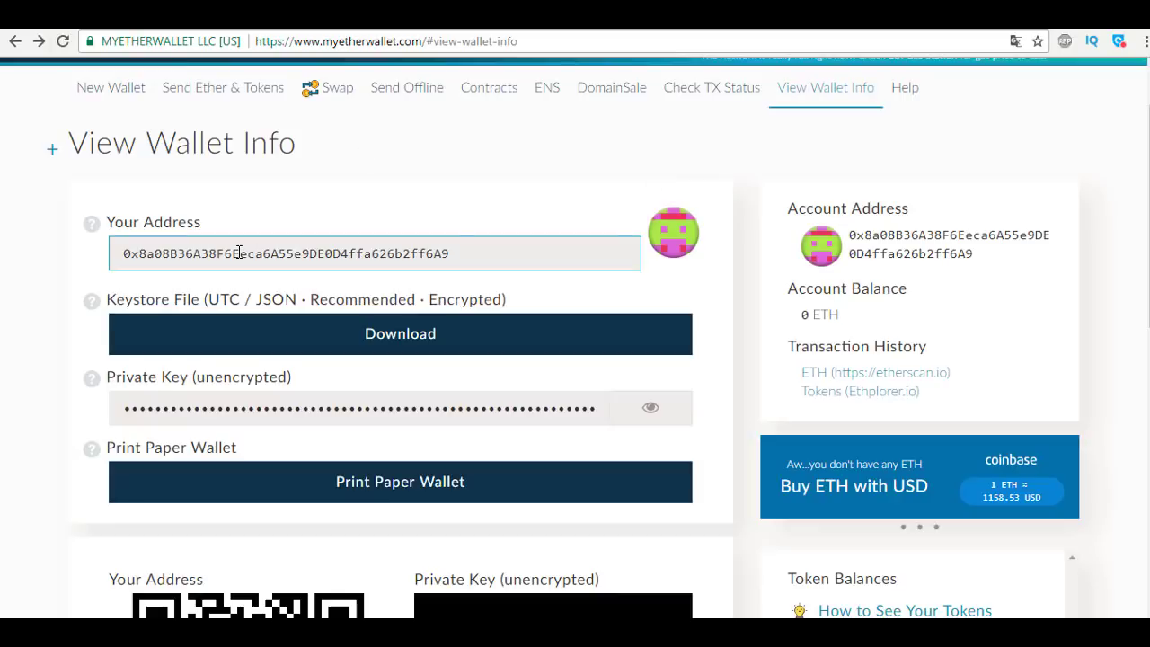
left_click(631, 409)
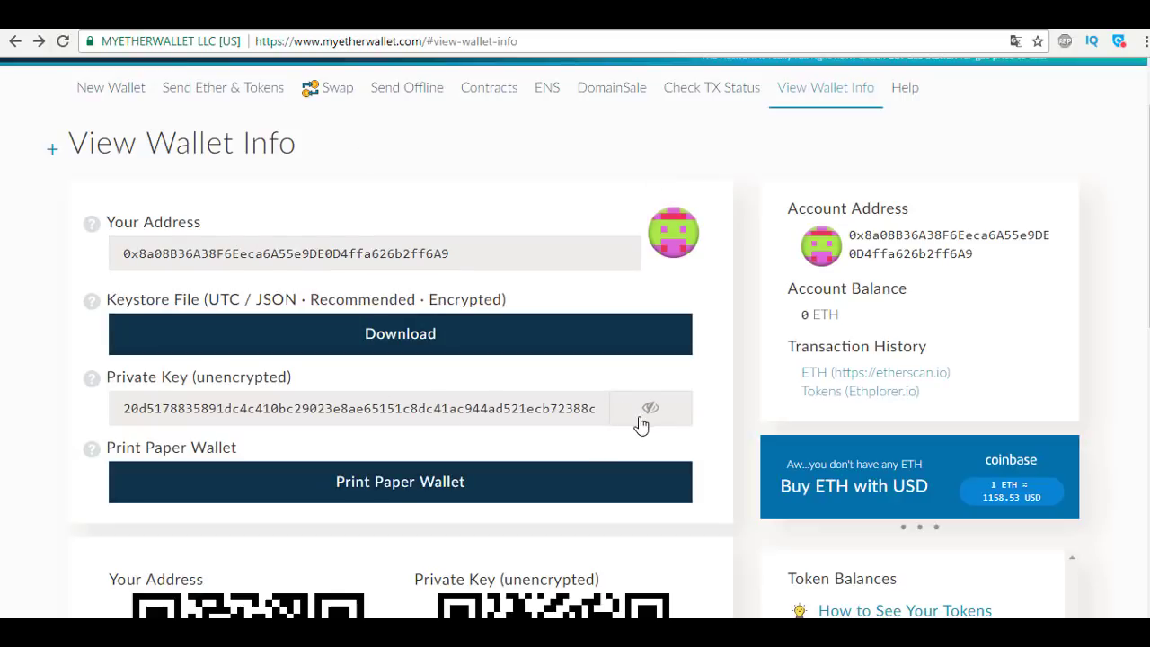
left_click(644, 419)
left_click(643, 418)
left_click(642, 418)
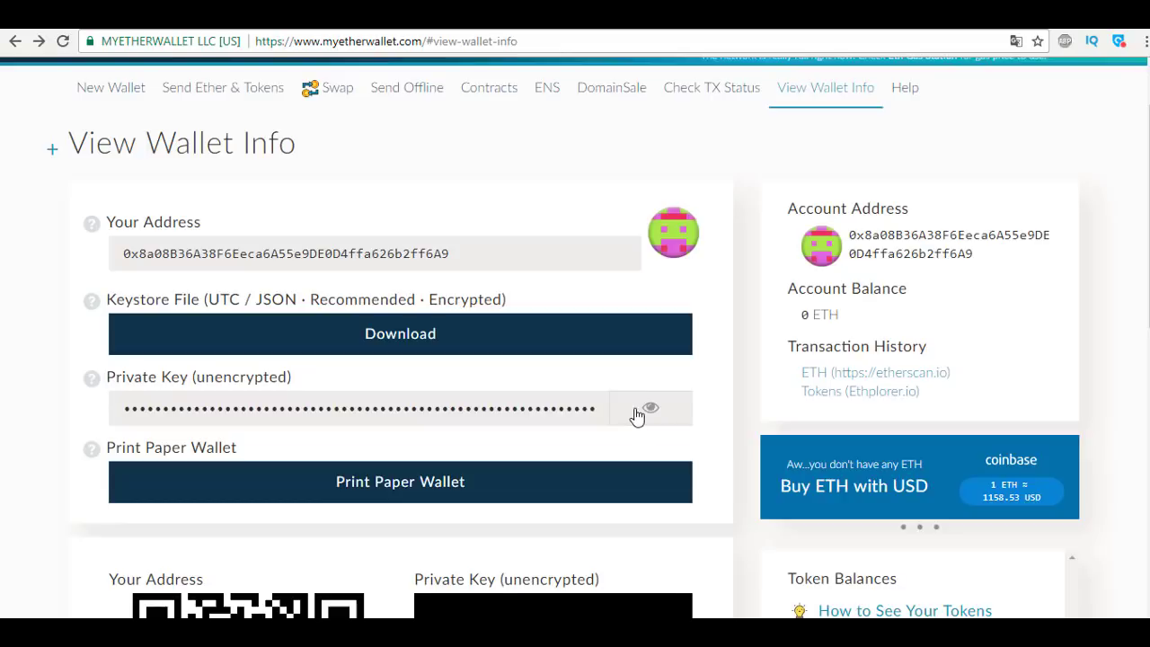
left_click(640, 418)
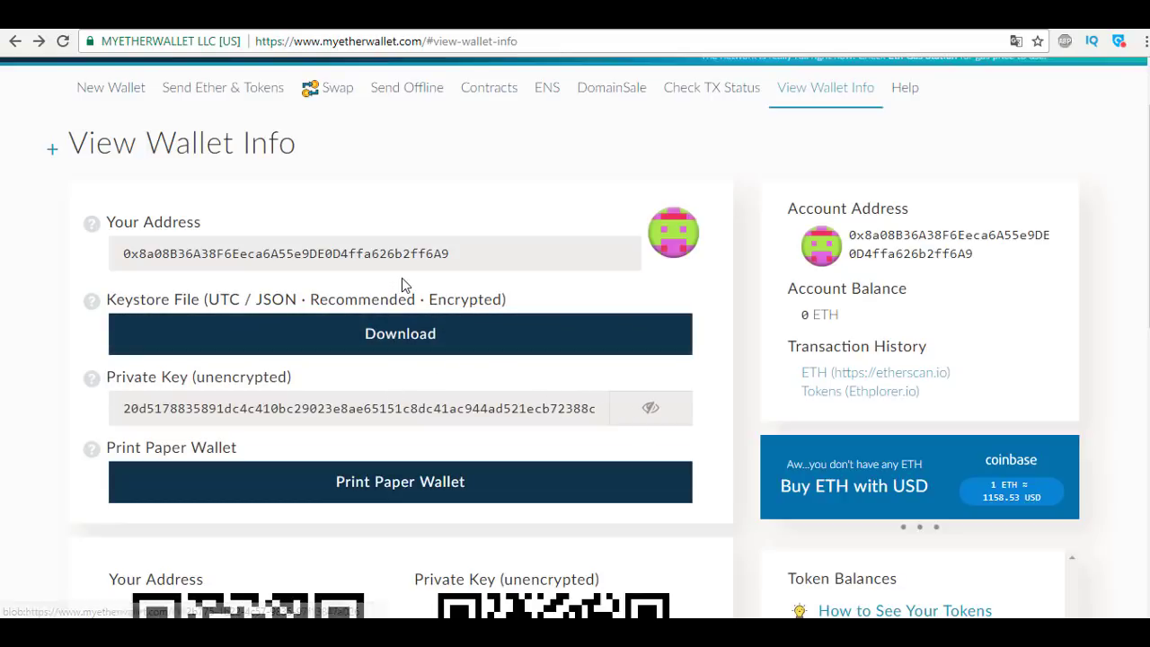
scroll(496, 297, "down", 4)
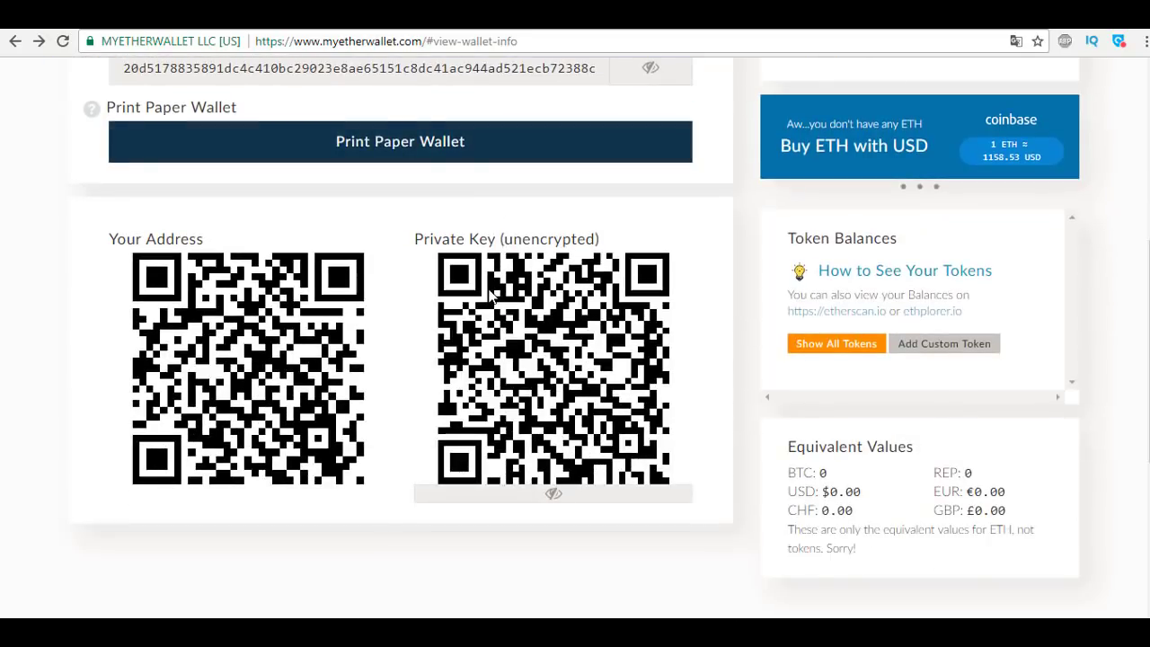
scroll(493, 296, "up", 1)
scroll(492, 296, "up", 4)
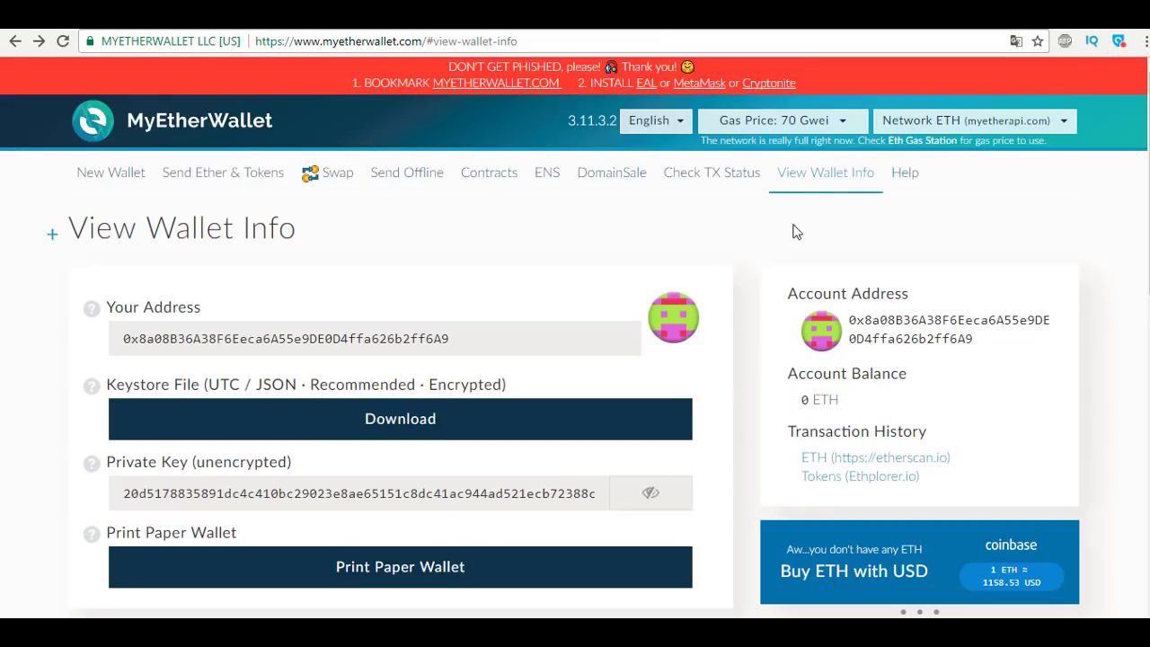
scroll(769, 244, "down", 1)
scroll(768, 244, "up", 1)
On Send Ether & Tokens, load the UTC keystore file and attempt unlocking with the password.
left_click(241, 185)
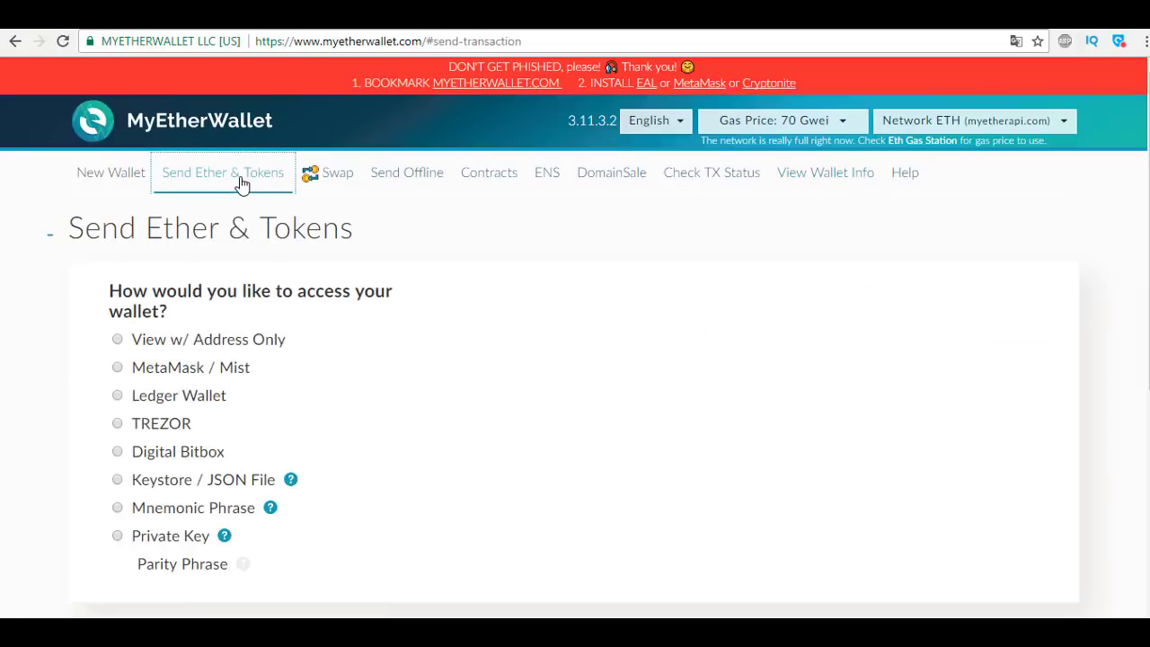
left_click(195, 490)
left_click(679, 543)
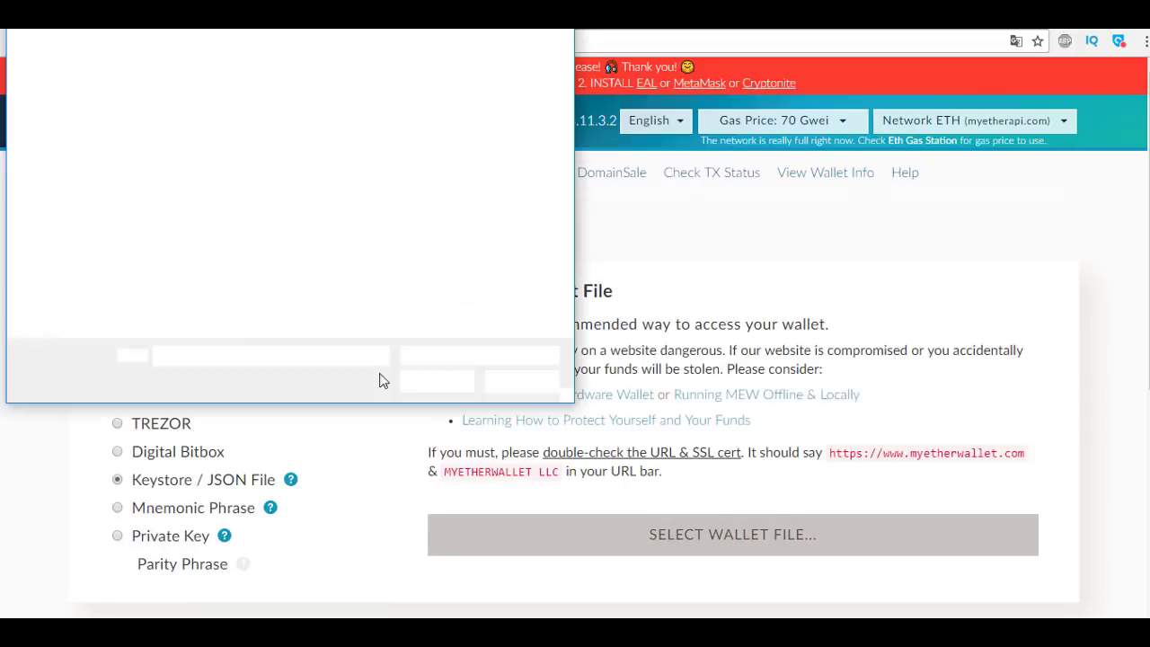
left_click(427, 382)
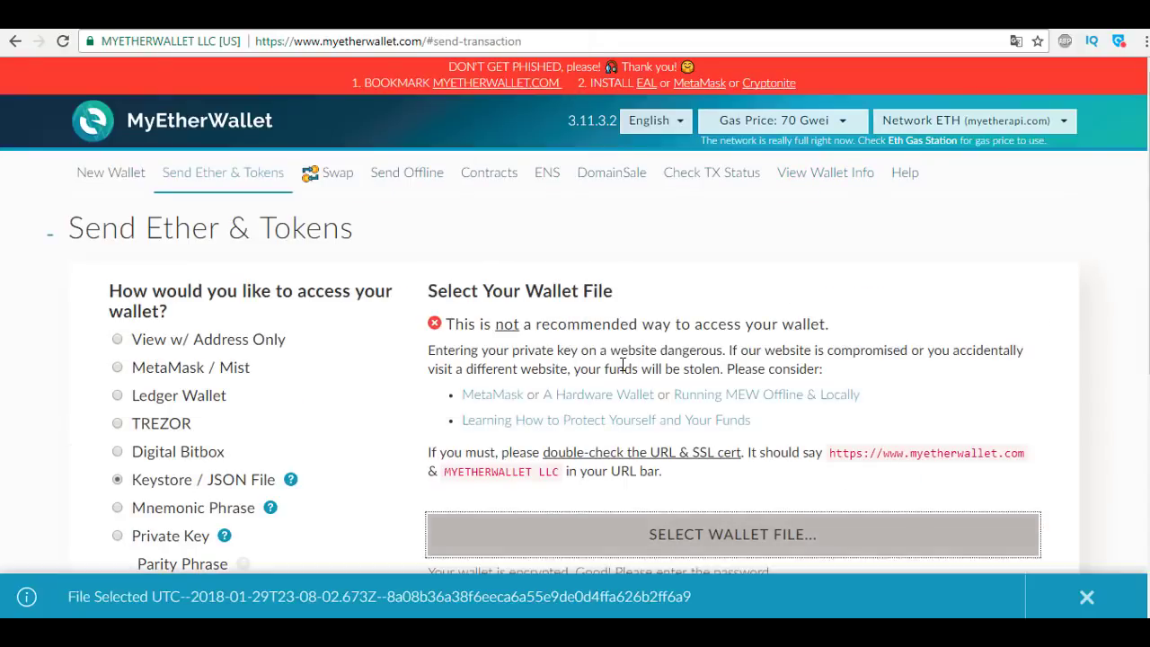
type("•••")
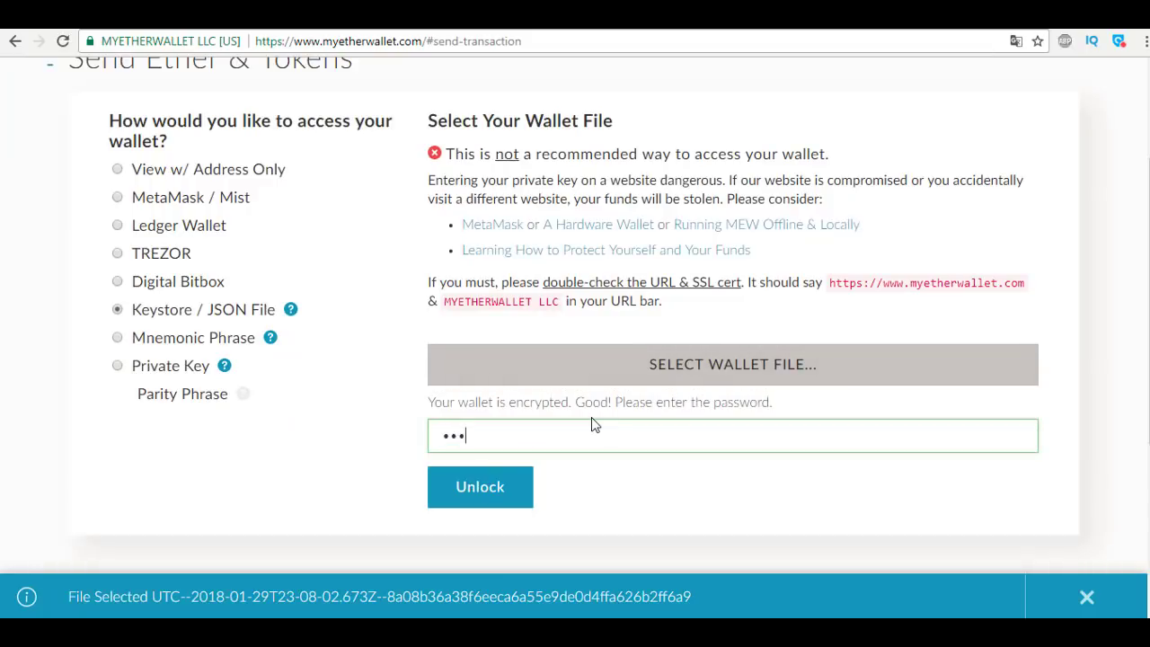
key("BackSpace")
key("BackSpace")
key("BackSpace")
type("•••••••••")
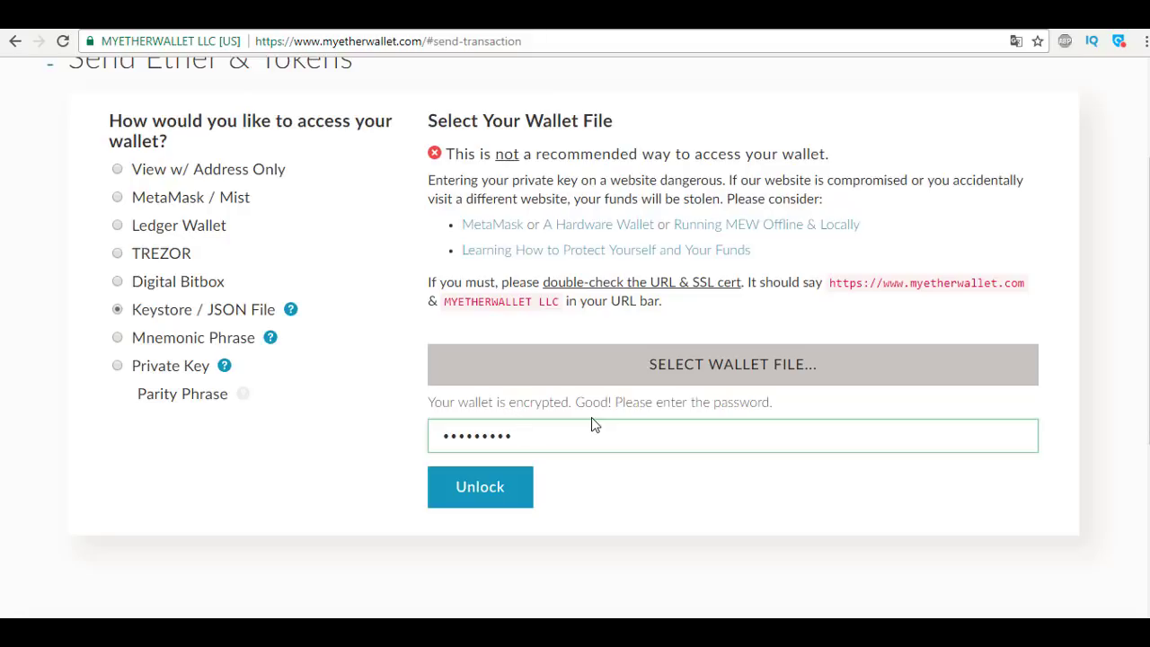
left_click(494, 499)
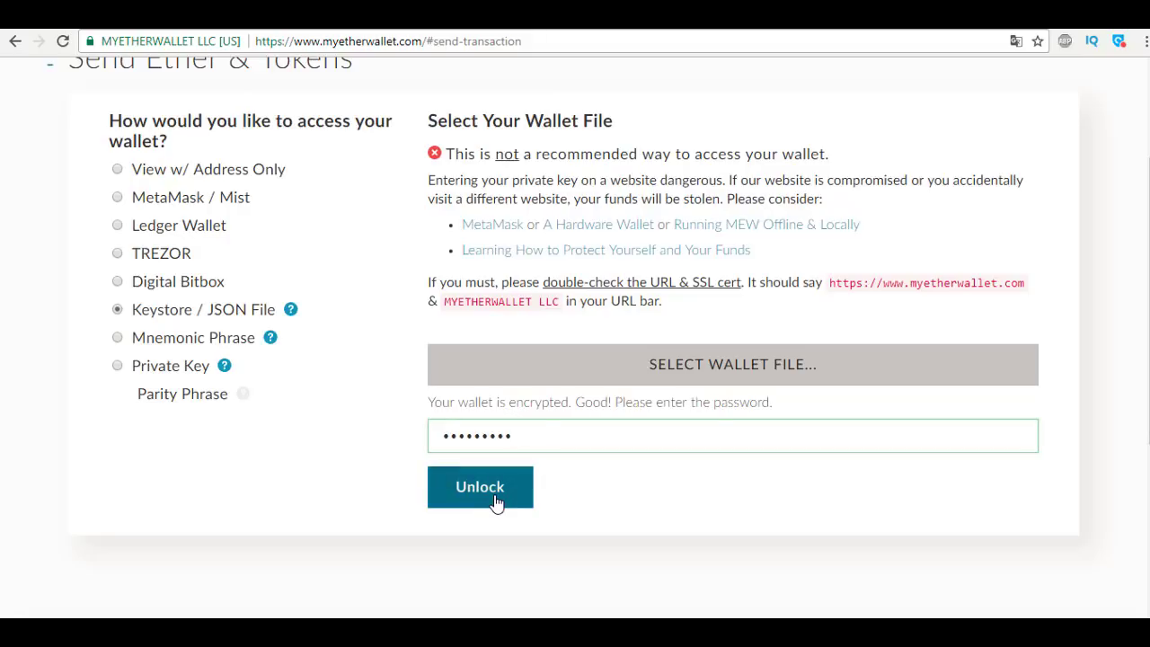
Retype the rejected password and unlock the wallet again.
double_click(526, 440)
type("••")
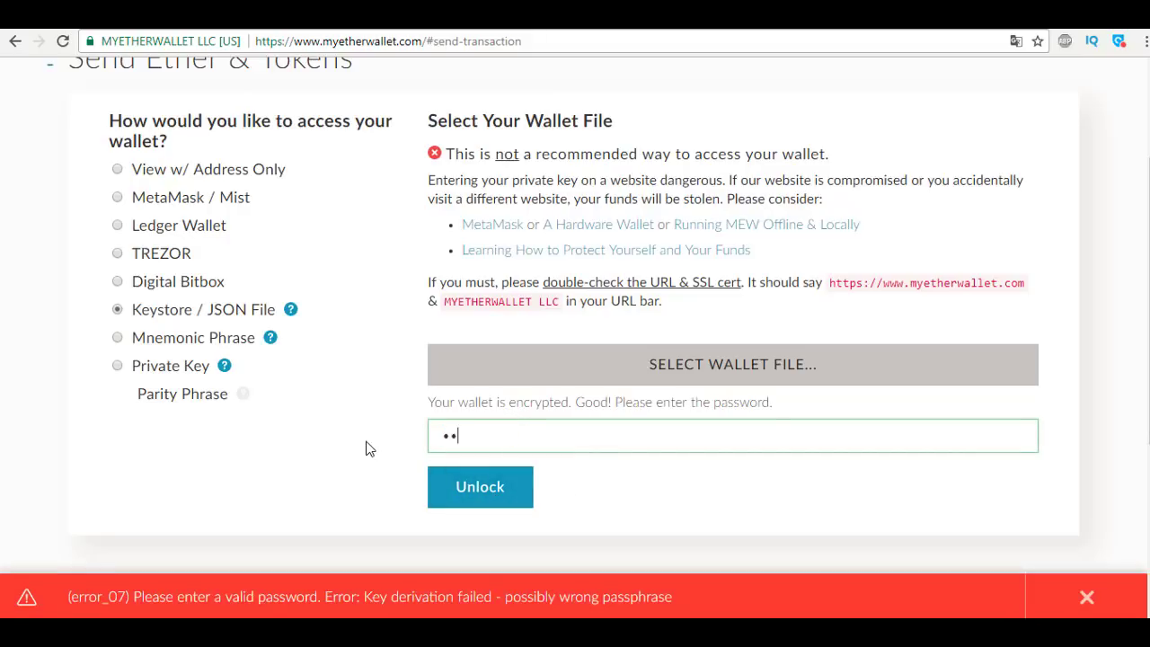
type("••••••")
left_click(514, 486)
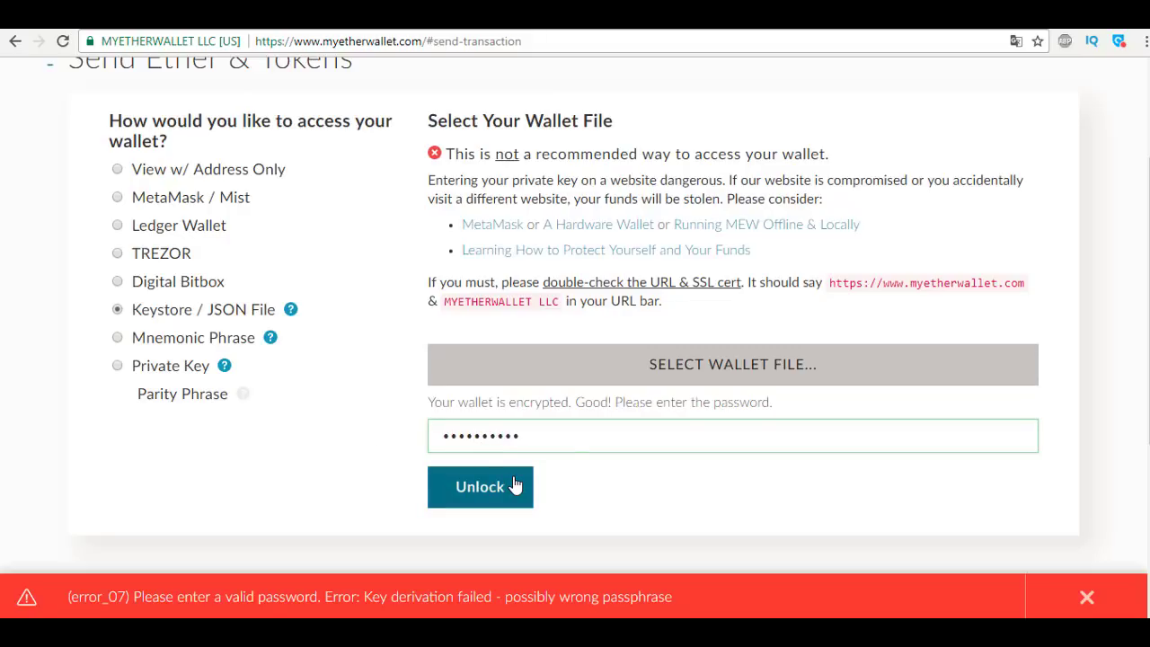
Enter 0.5 ETH as the amount to send, leaving the To Address empty.
scroll(719, 269, "up", 1)
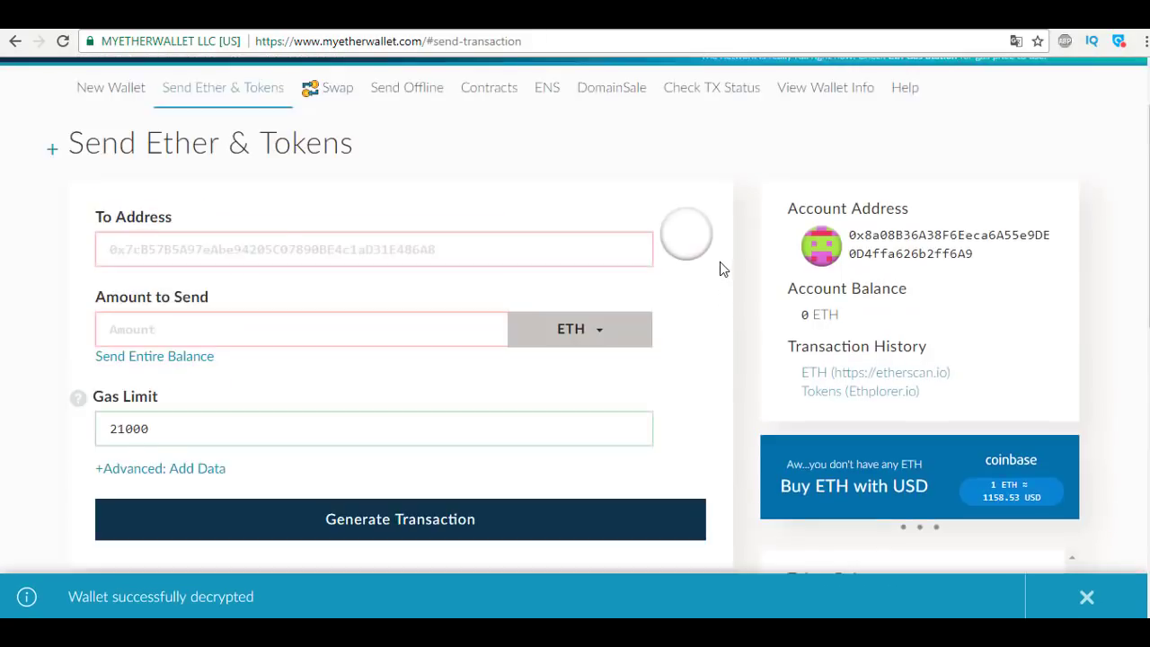
scroll(718, 265, "up", 1)
scroll(715, 274, "down", 1)
scroll(452, 265, "up", 1)
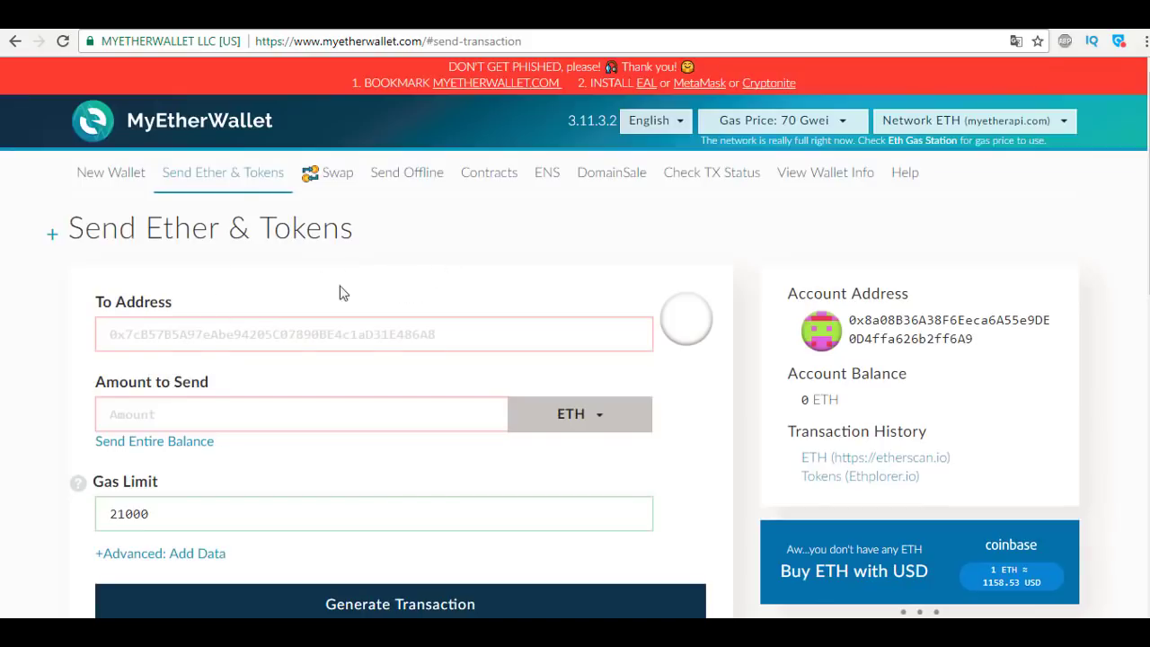
left_click(154, 336)
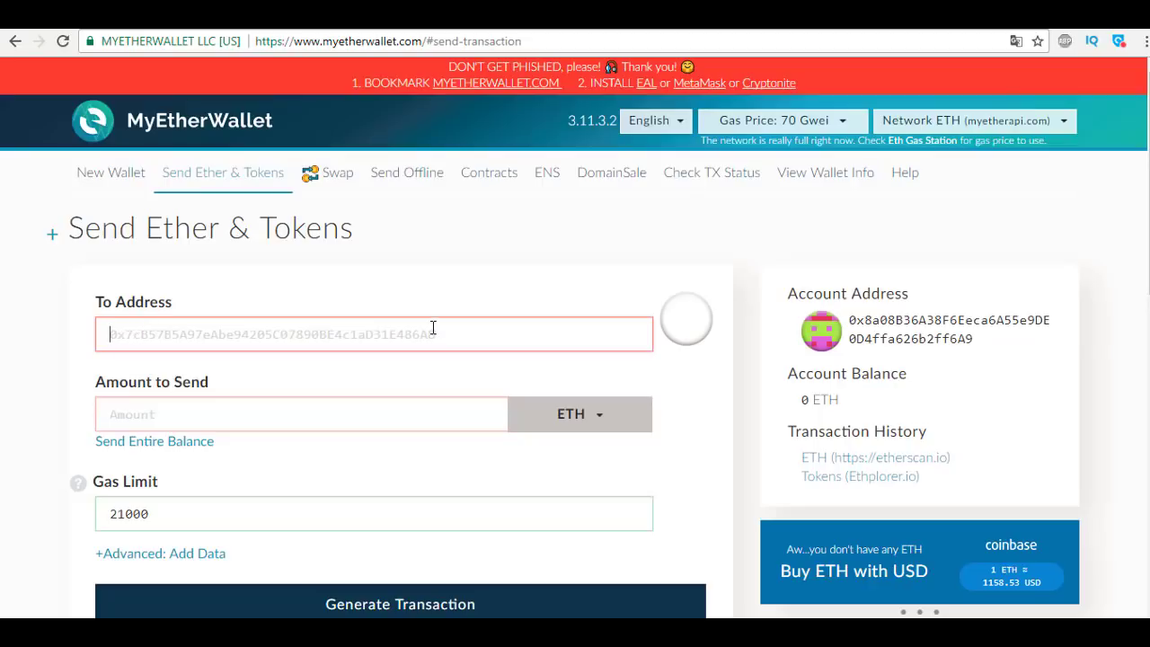
left_click(258, 404)
type("0.")
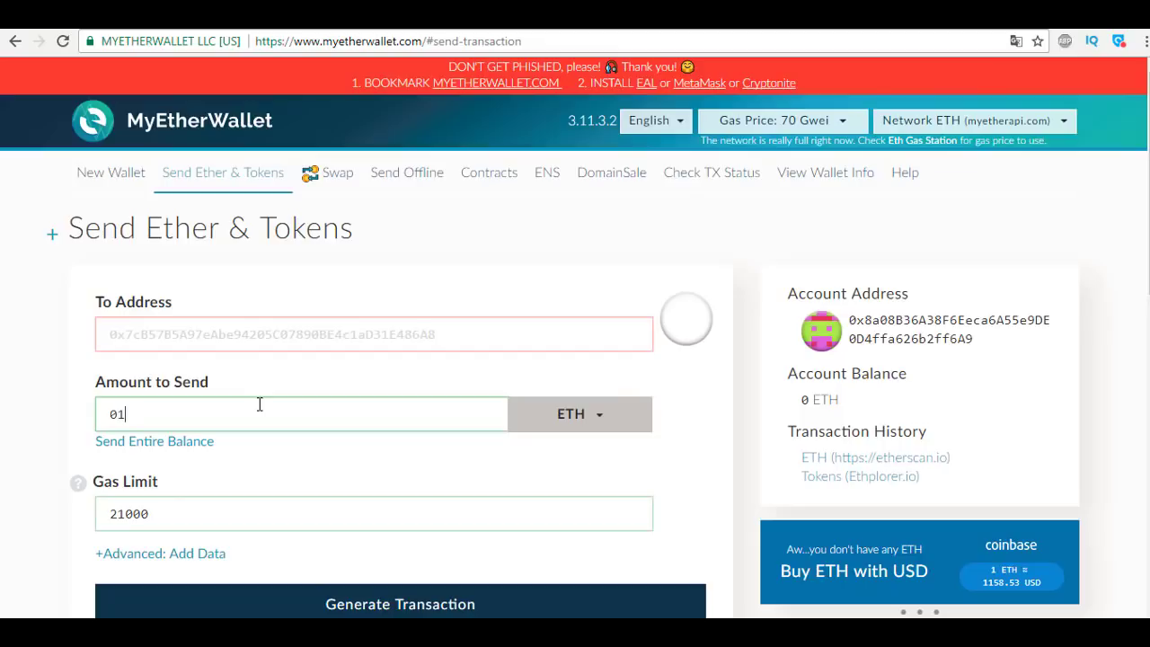
key("BackSpace")
type("5")
scroll(277, 361, "down", 1)
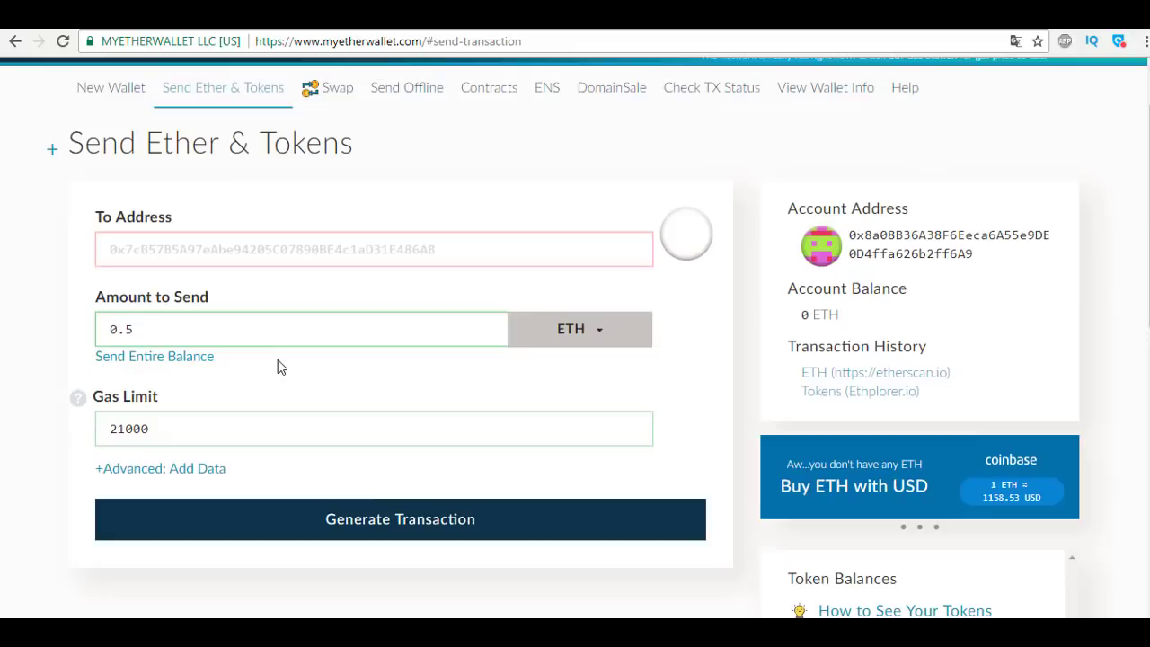
scroll(474, 318, "up", 1)
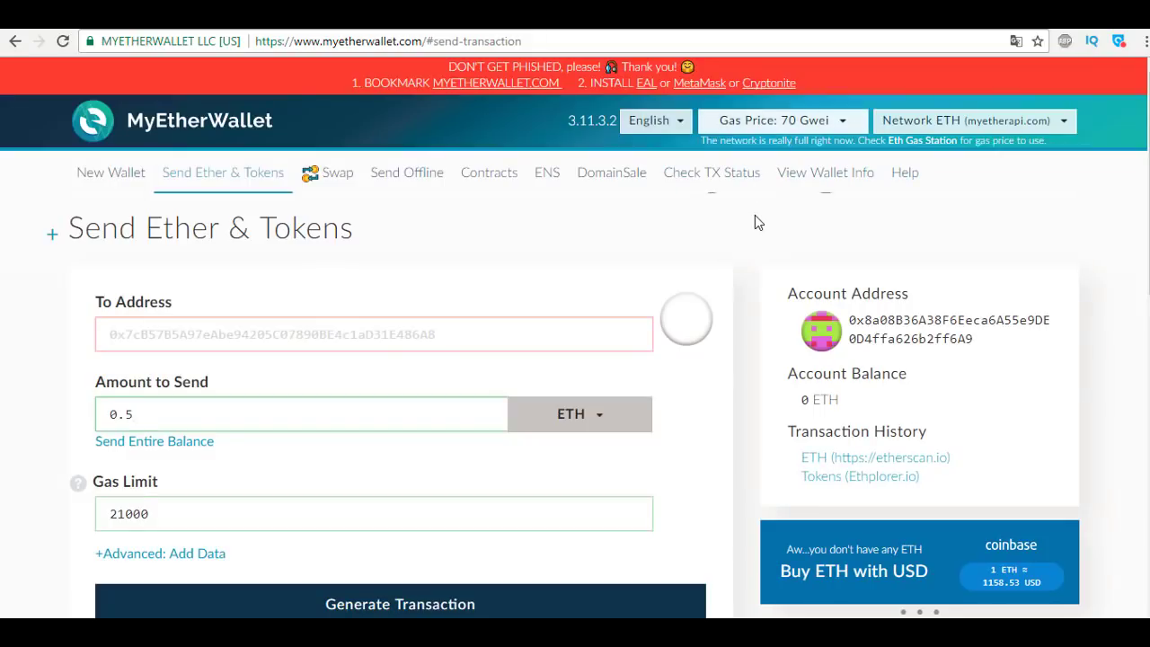
Slide the gas price down from 70 to 37 Gwei.
left_click(820, 133)
left_click_drag(804, 170, 759, 170)
left_click(673, 221)
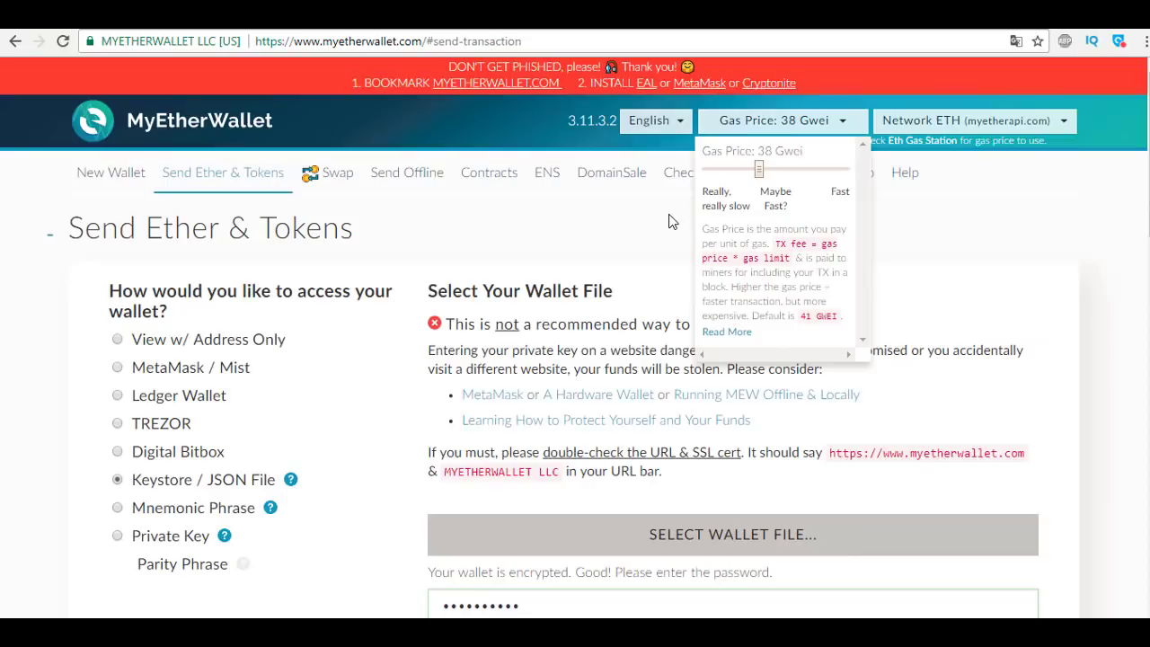
left_click(669, 216)
left_click_drag(758, 170, 755, 171)
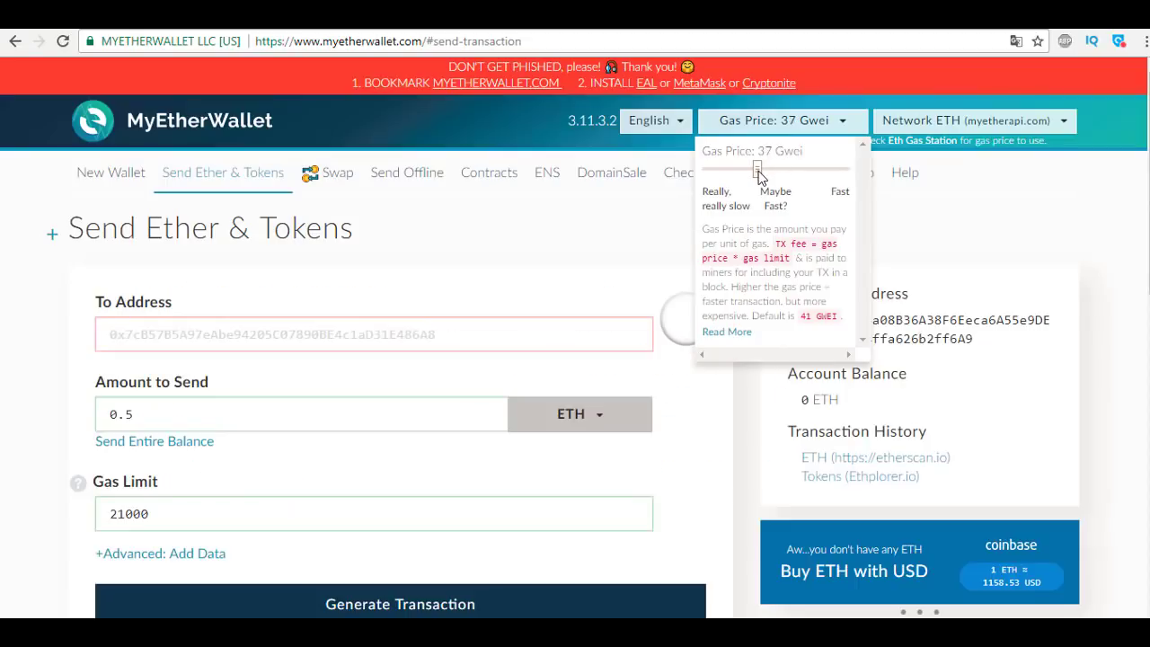
left_click(854, 132)
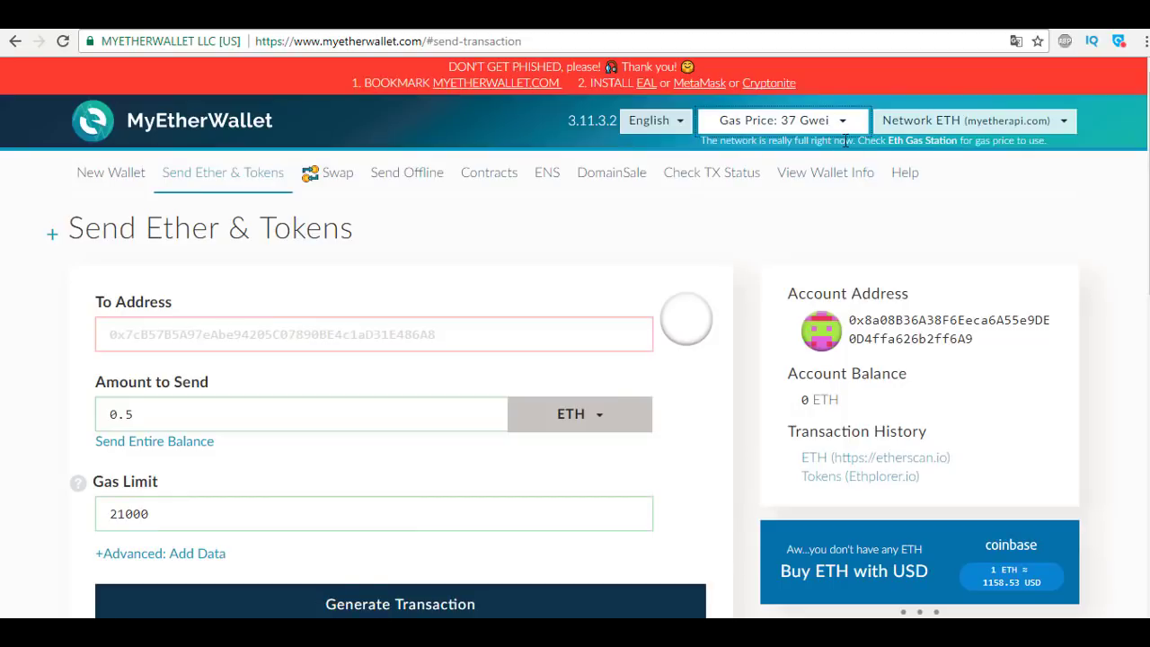
Review ETH Gas Station's SafeLow 1, Standard 2, Fast 21 Gwei prices, then return to MyEtherWallet.
left_click(908, 153)
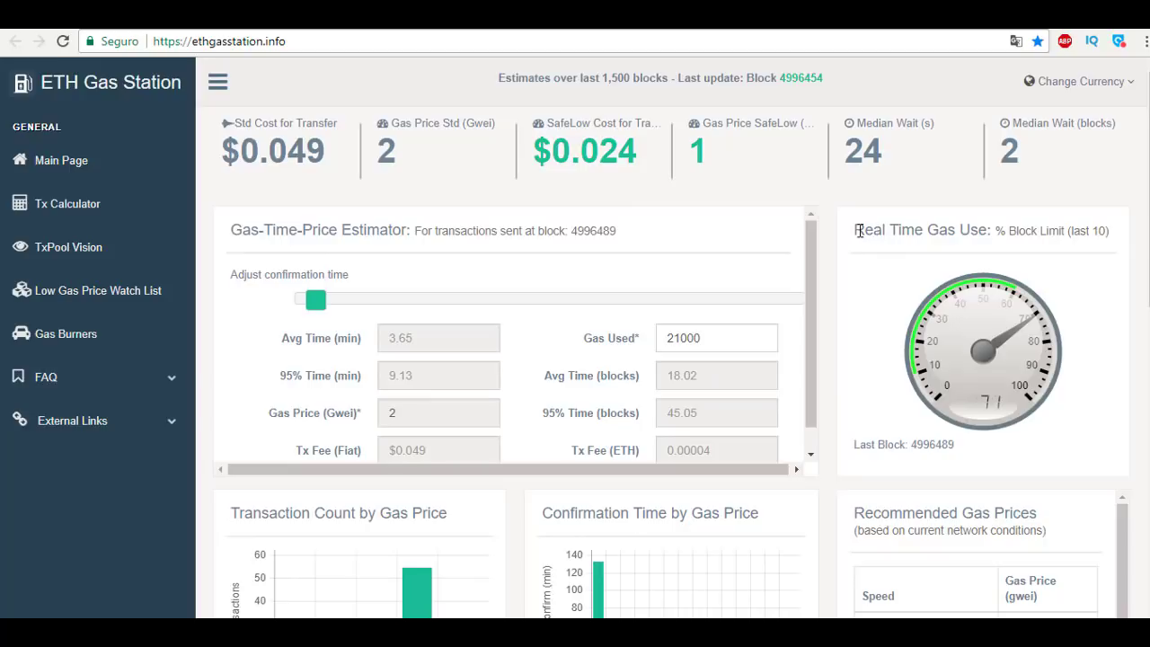
left_click_drag(859, 230, 962, 233)
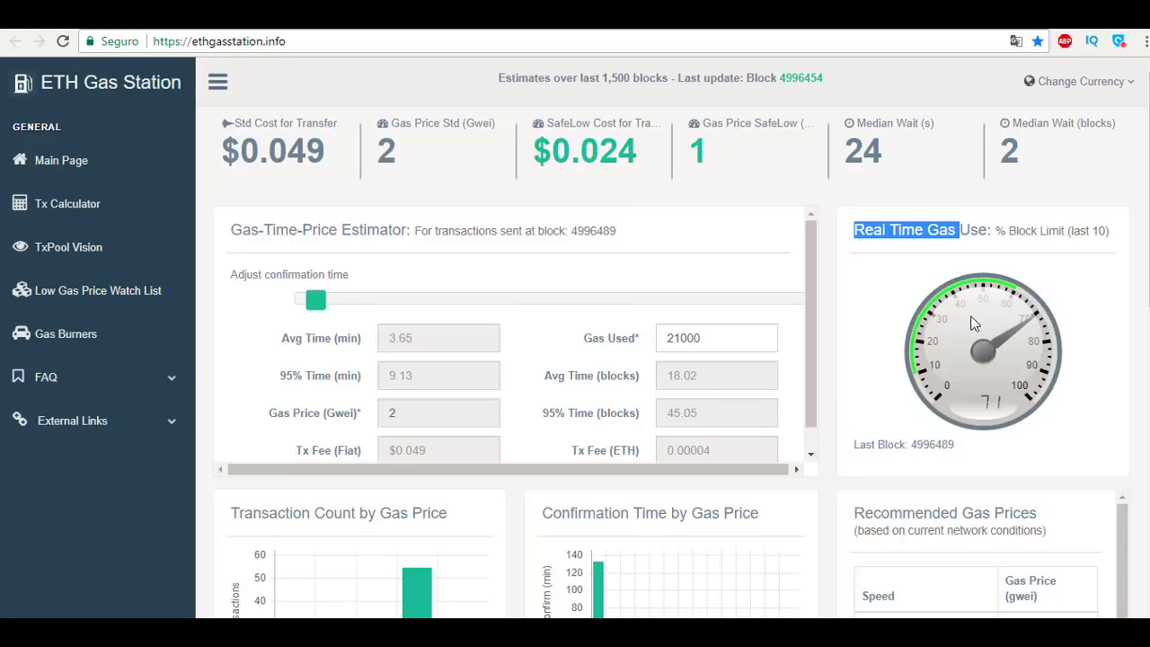
scroll(853, 290, "down", 3)
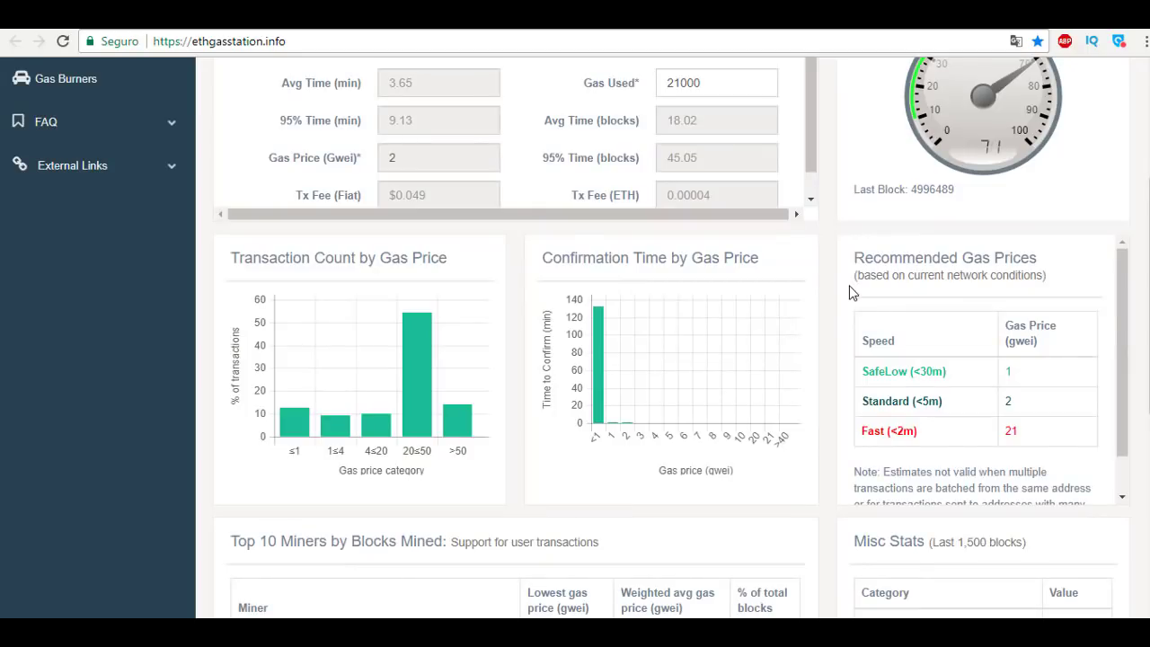
scroll(853, 293, "up", 1)
scroll(853, 292, "up", 2)
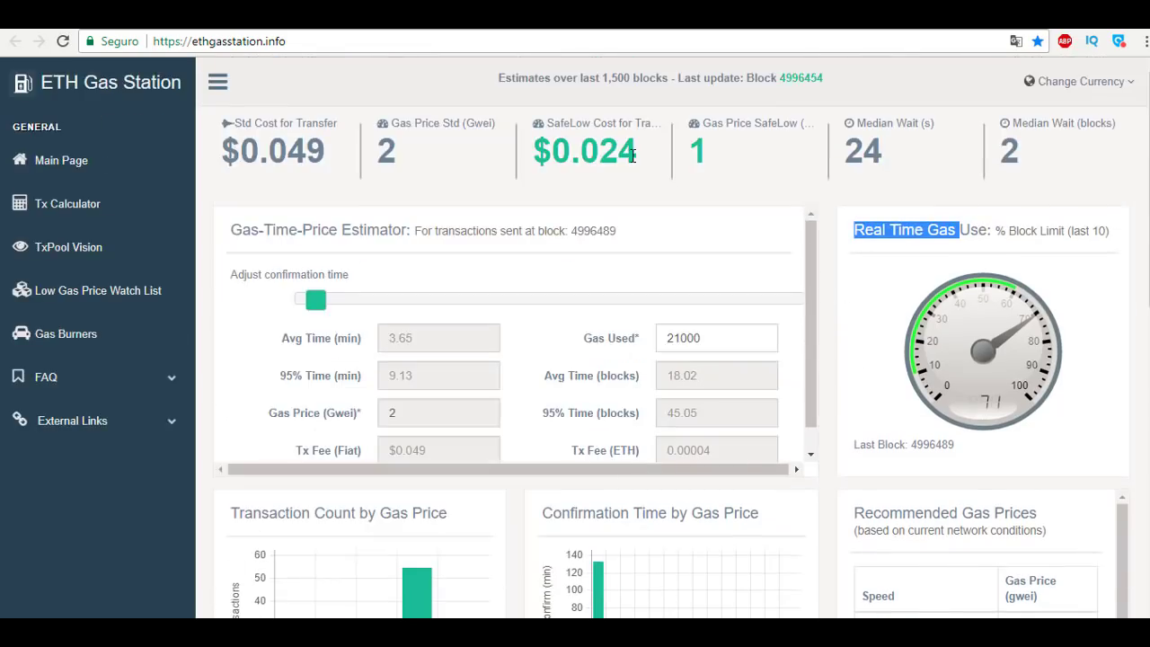
left_click(269, 28)
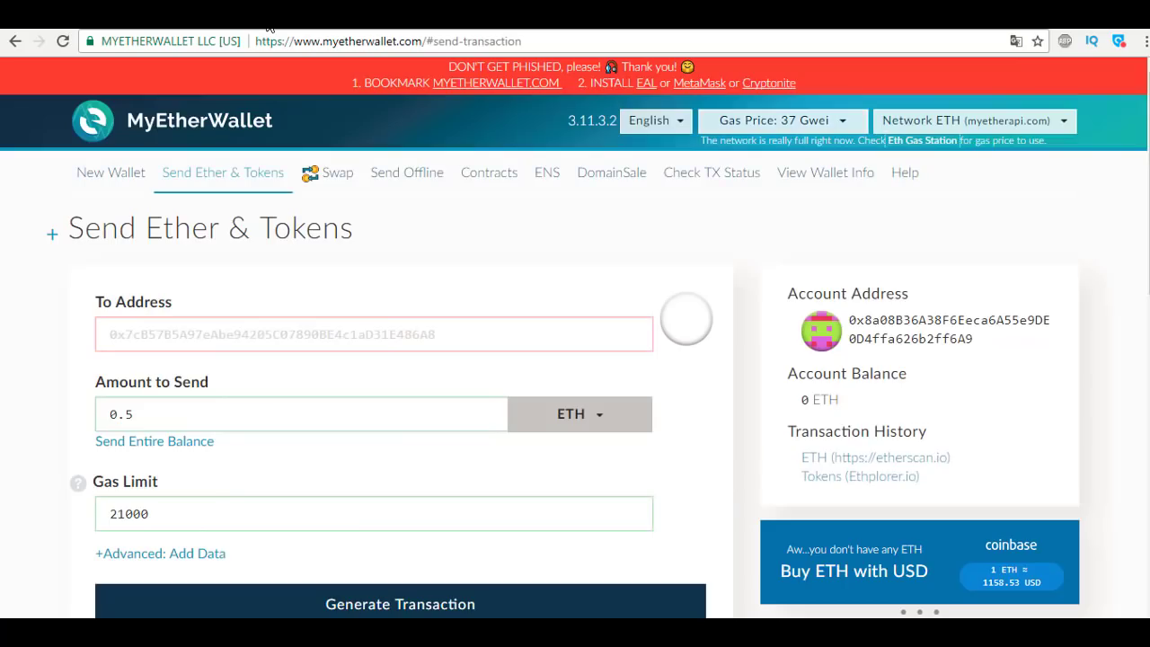
Raise the gas price back up to 70 Gwei.
left_click(825, 131)
left_click_drag(760, 171, 806, 174)
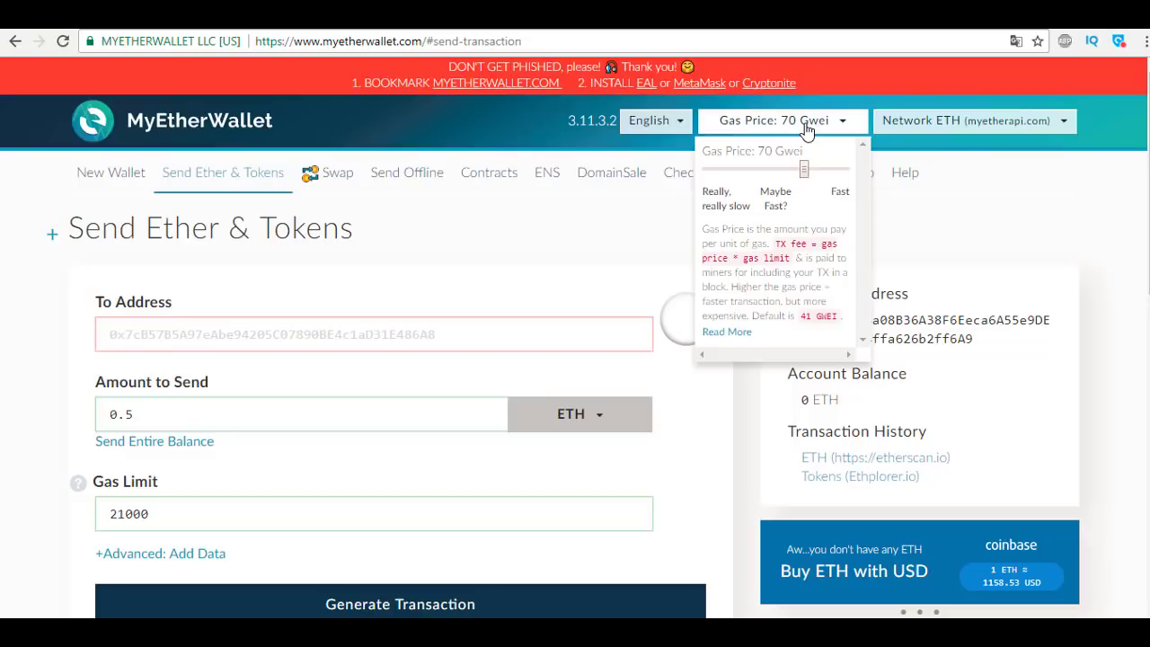
left_click(806, 130)
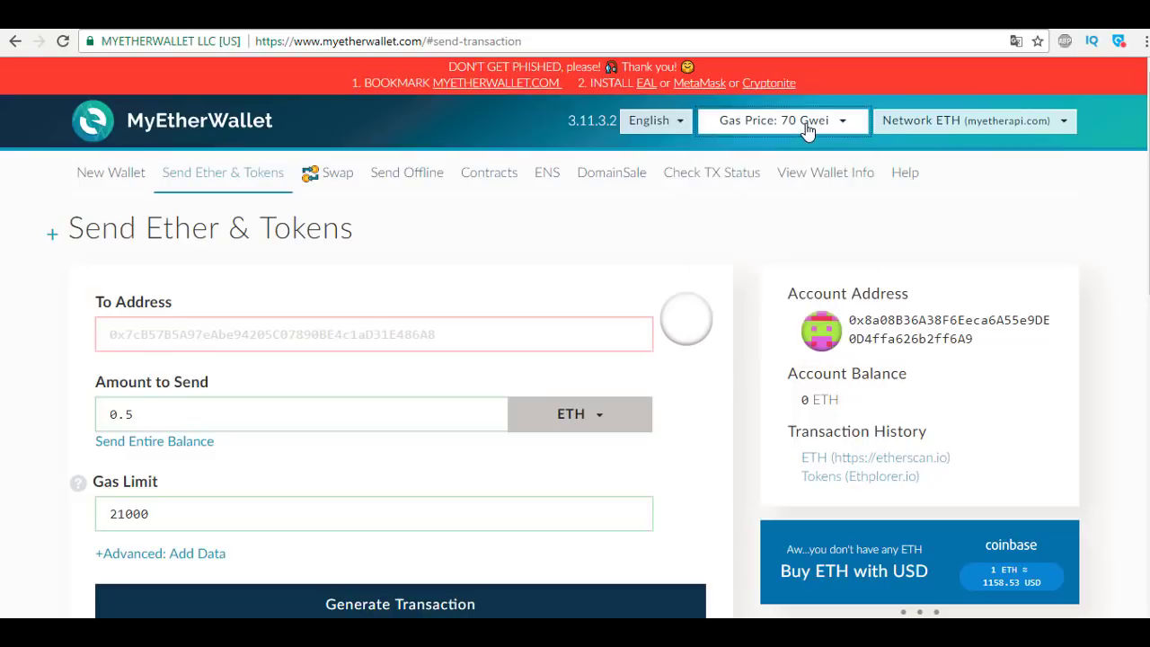
Replace the 21000 gas limit with 60000.
left_click(179, 521)
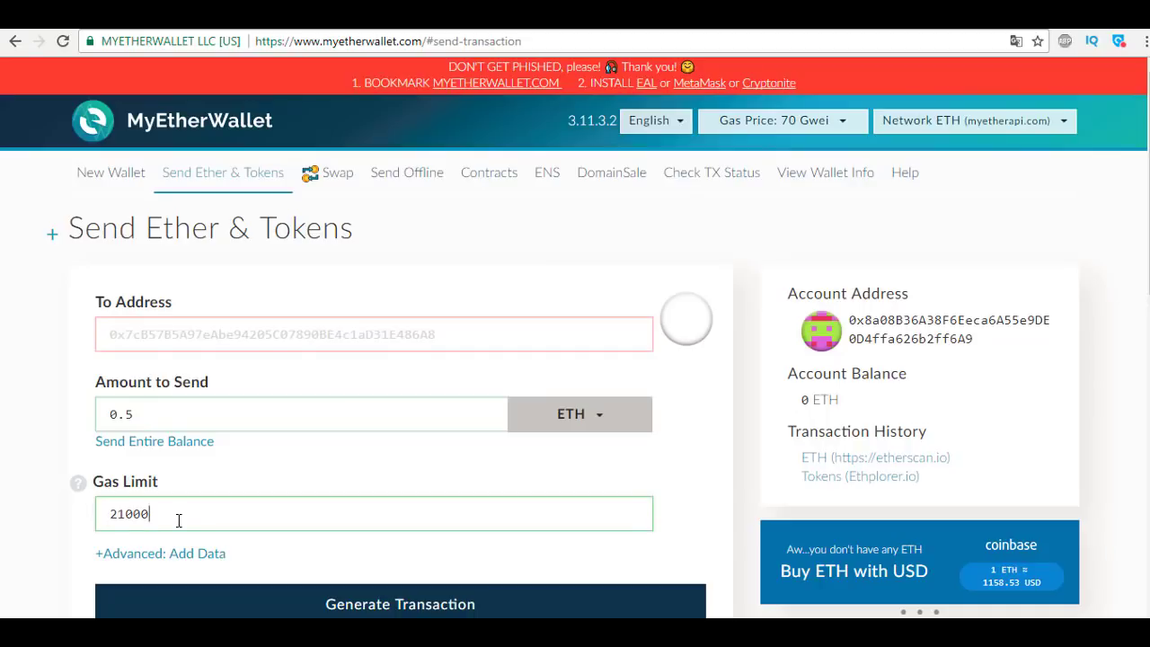
left_click_drag(167, 518, 97, 521)
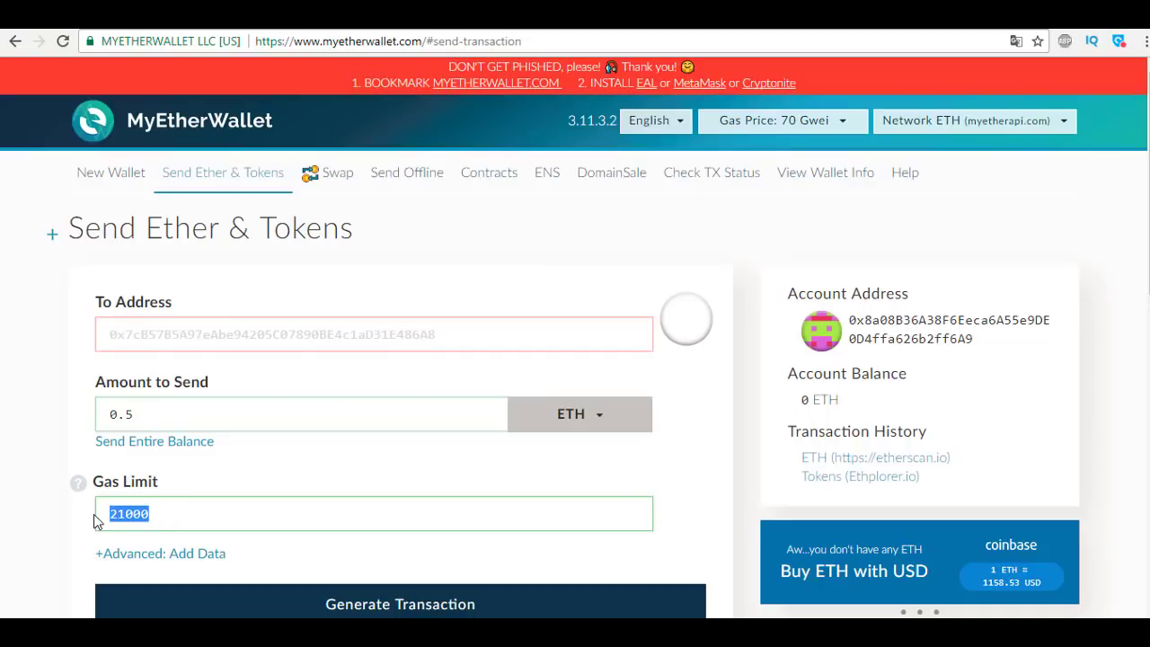
type("60000")
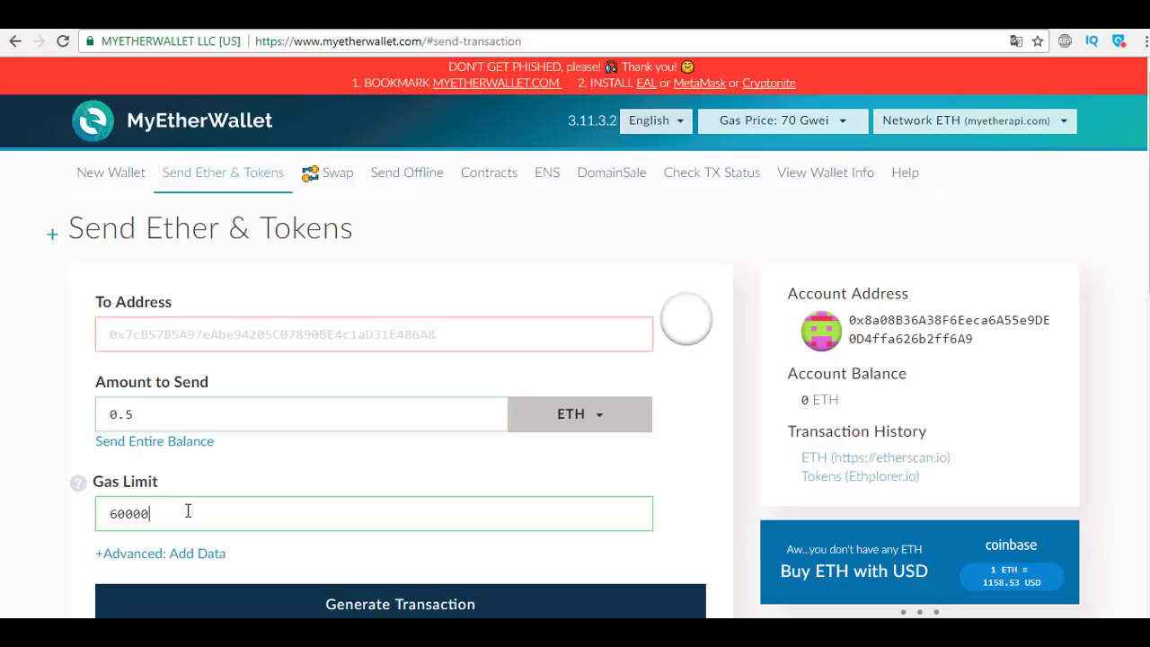
Attempt to generate the transaction, which reports an invalid recipient address.
double_click(111, 512)
scroll(201, 455, "down", 3)
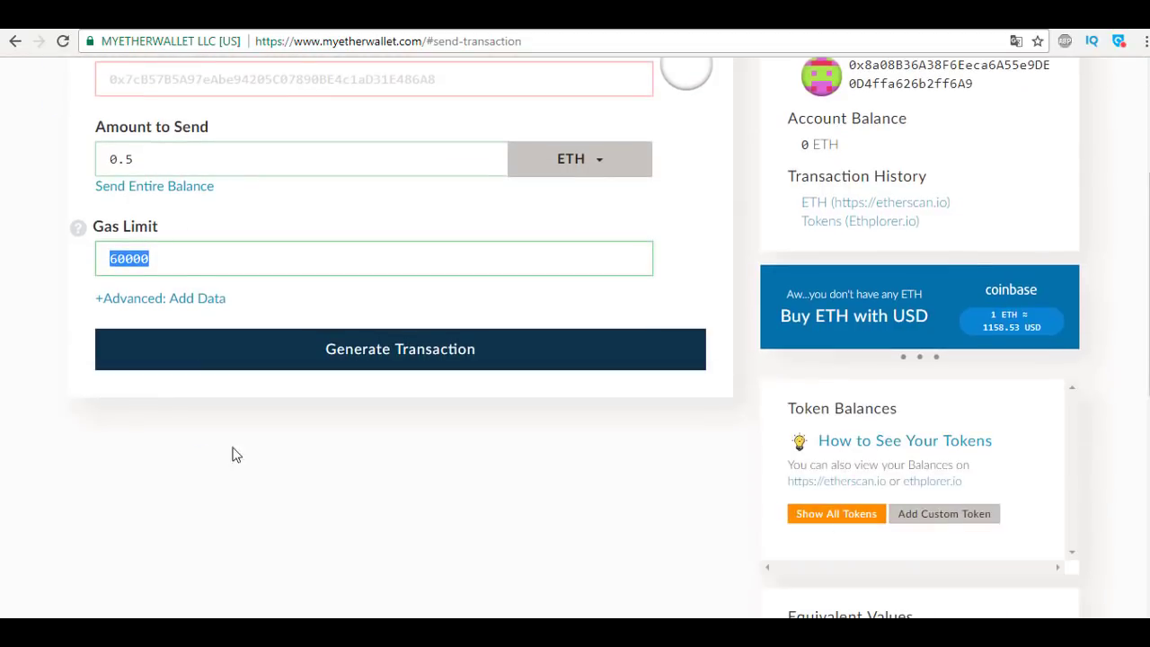
left_click(398, 359)
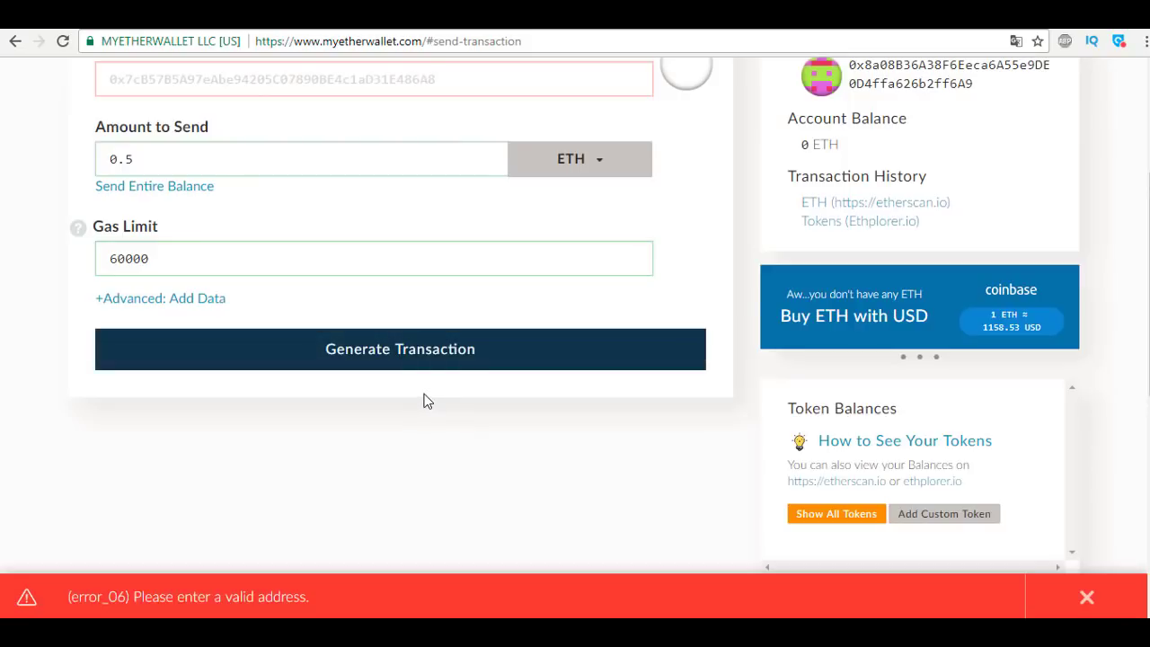
Paste the recipient address into the To Address field.
scroll(350, 424, "up", 1)
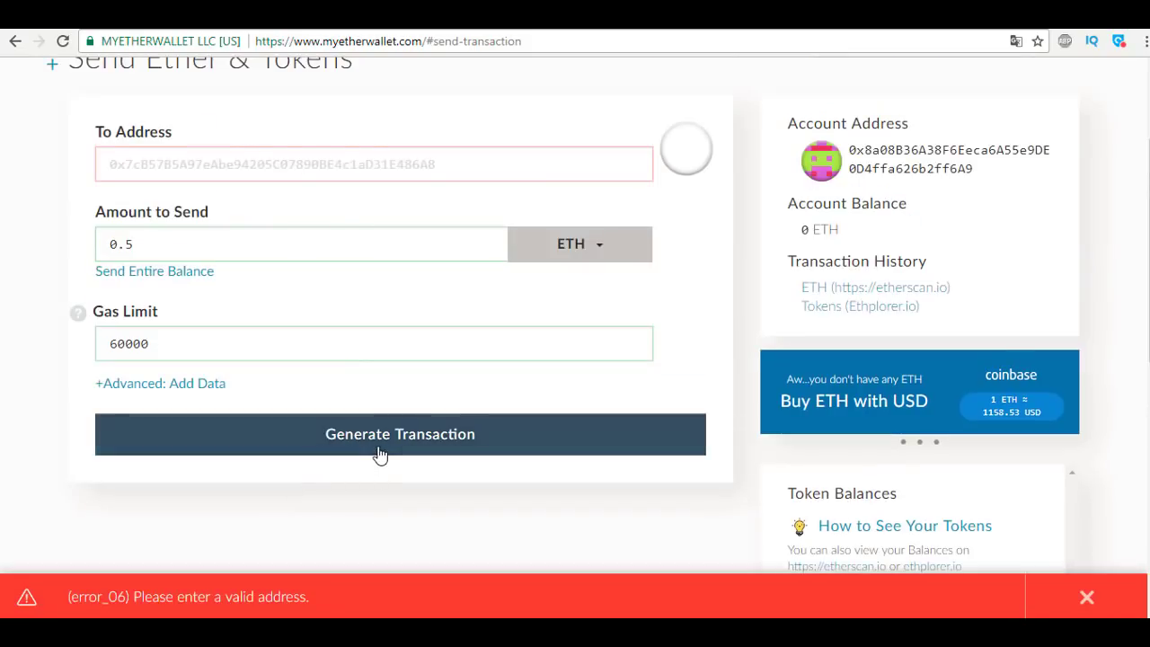
scroll(380, 457, "down", 1)
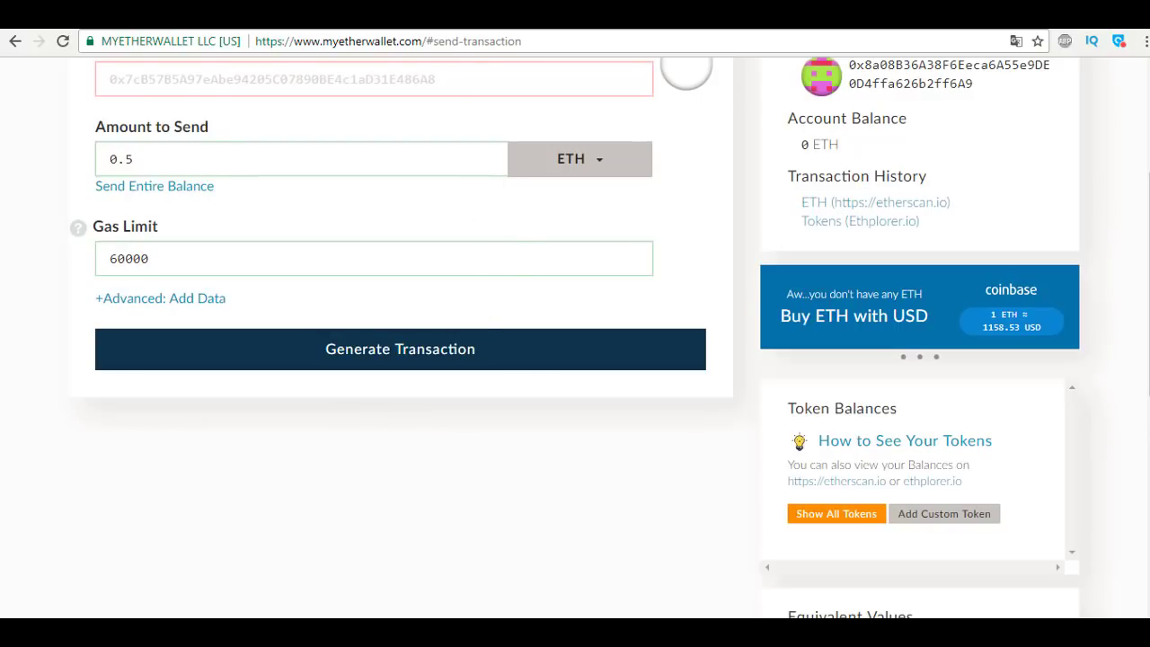
left_click(485, 633)
scroll(1073, 560, "up", 2)
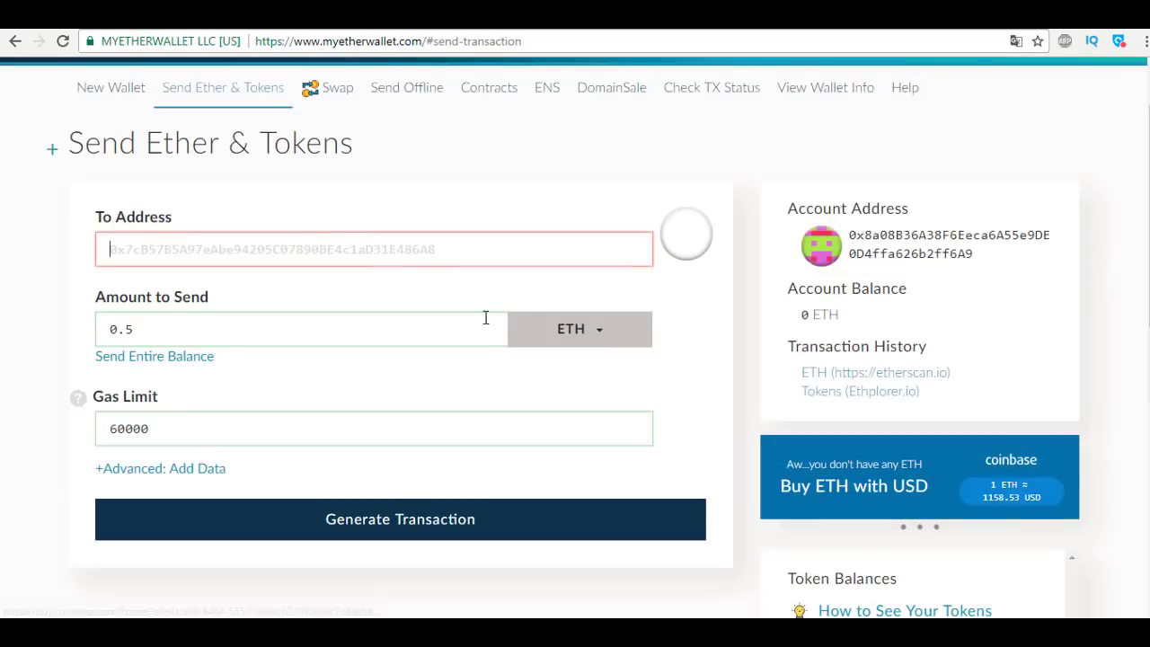
type("0x62a6dc9200c7517E03507EEc88B6Fb92c0e7e908")
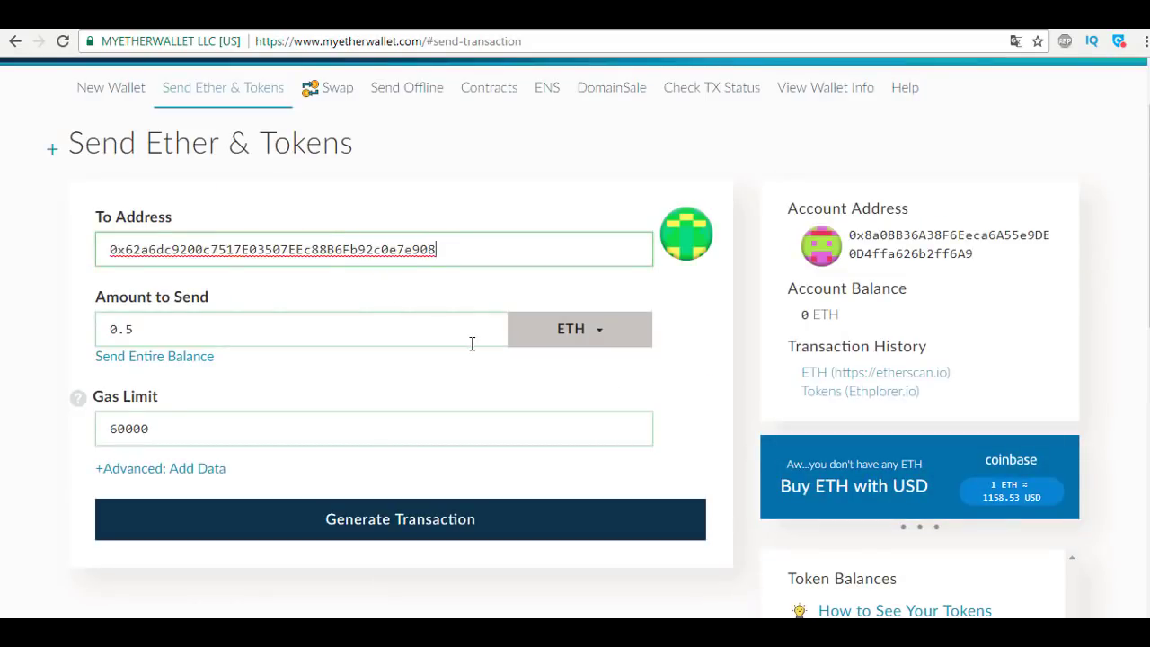
Generate, send and confirm the 0.5 ETH transaction, which fails for insufficient funds.
left_click(365, 519)
scroll(428, 389, "down", 2)
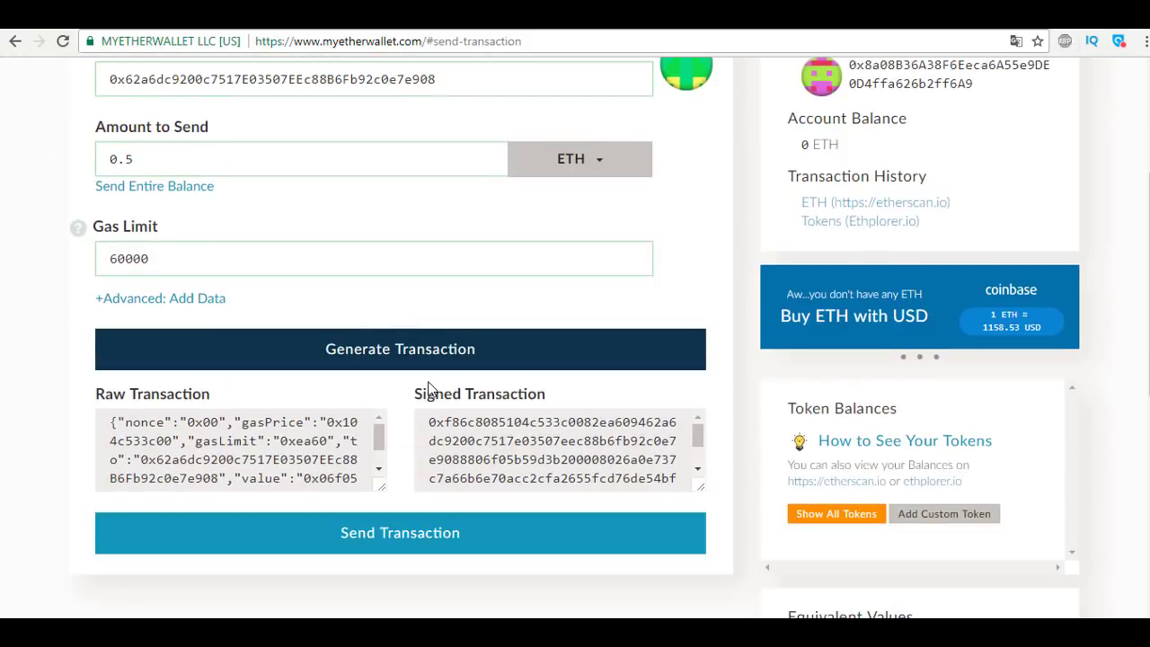
left_click(398, 537)
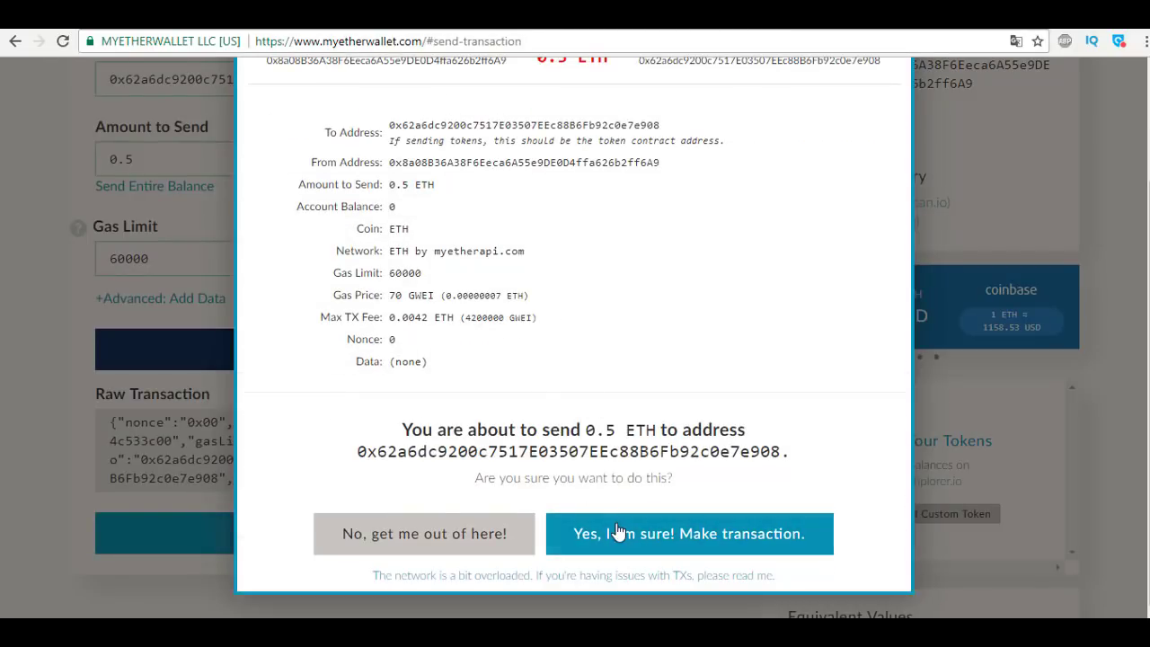
left_click(656, 544)
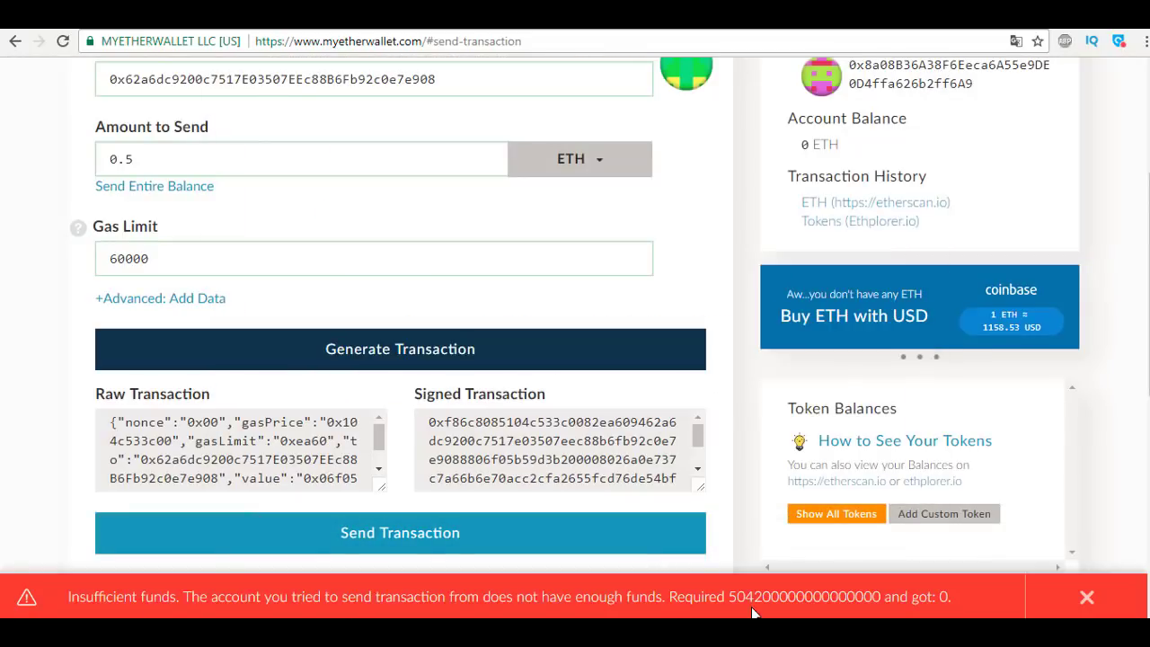
scroll(526, 426, "up", 3)
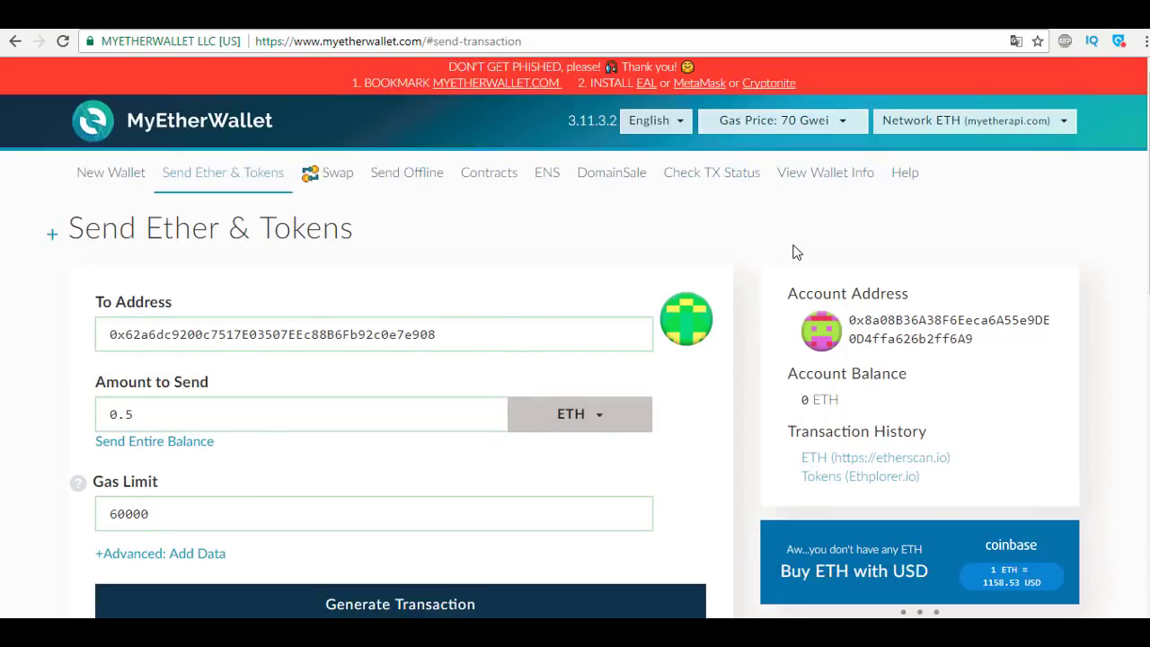
scroll(778, 253, "down", 1)
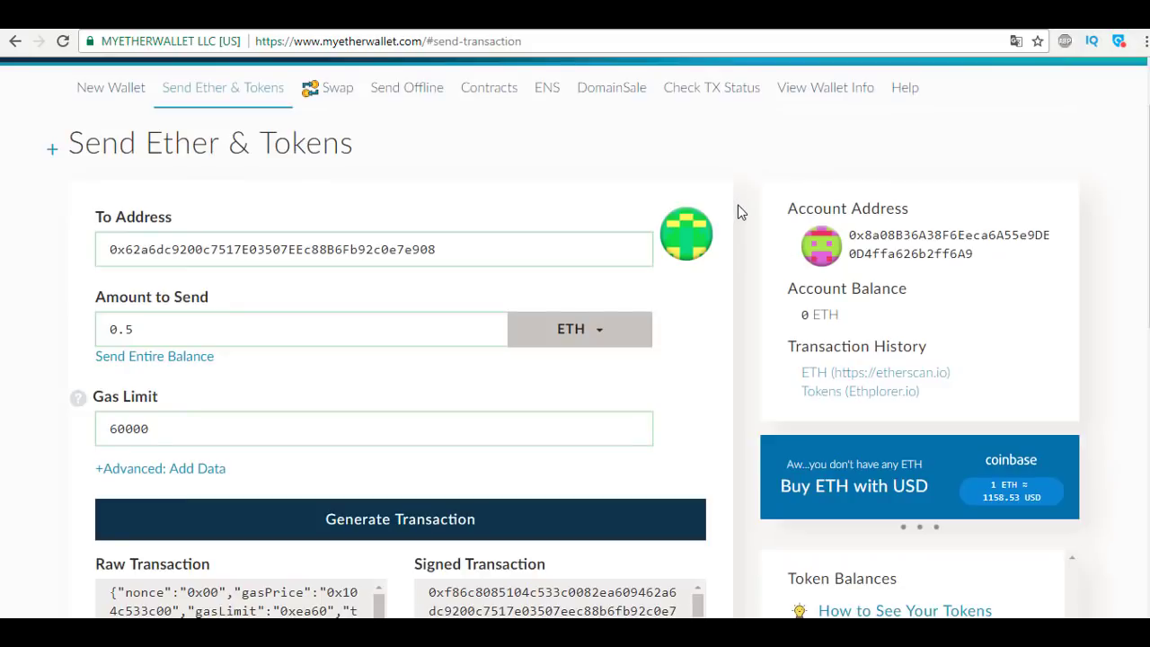
scroll(738, 212, "up", 1)
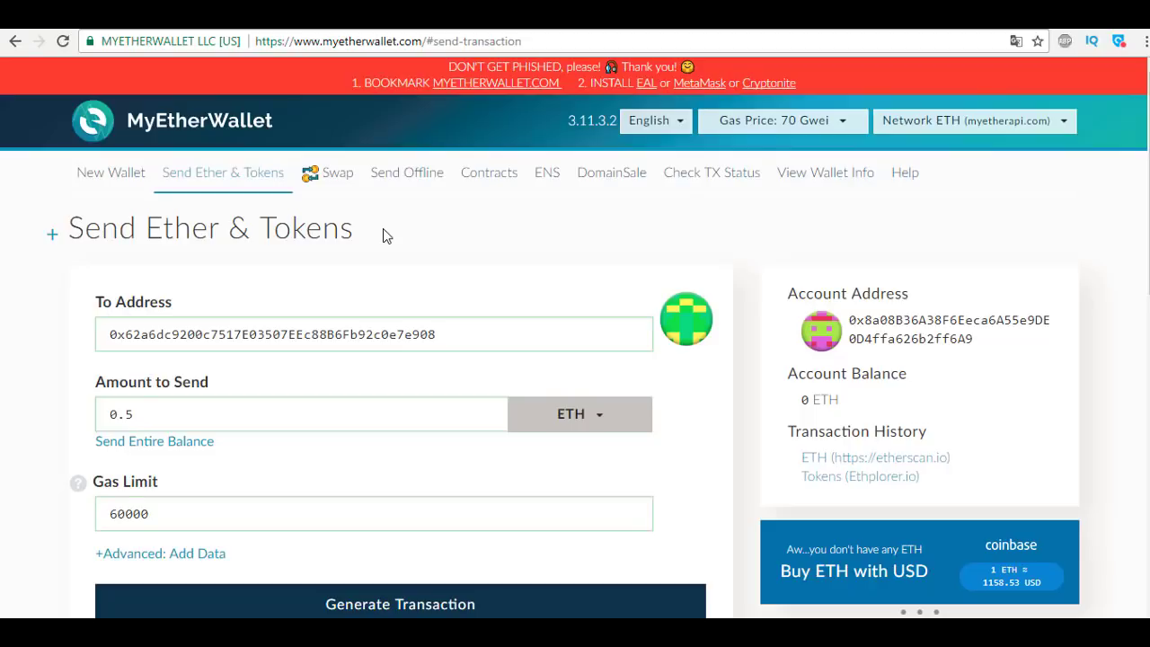
On View Wallet Info, choose Keystore / JSON File and load the UTC file from Downloads.
left_click(827, 177)
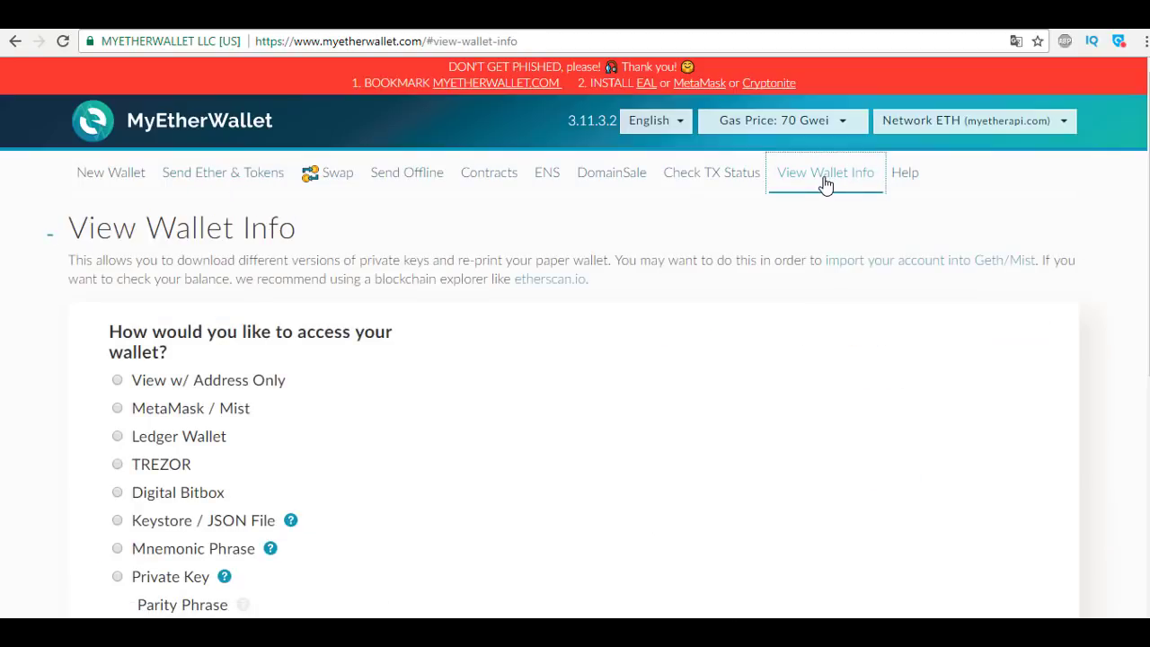
scroll(787, 211, "down", 1)
left_click_drag(246, 435, 272, 434)
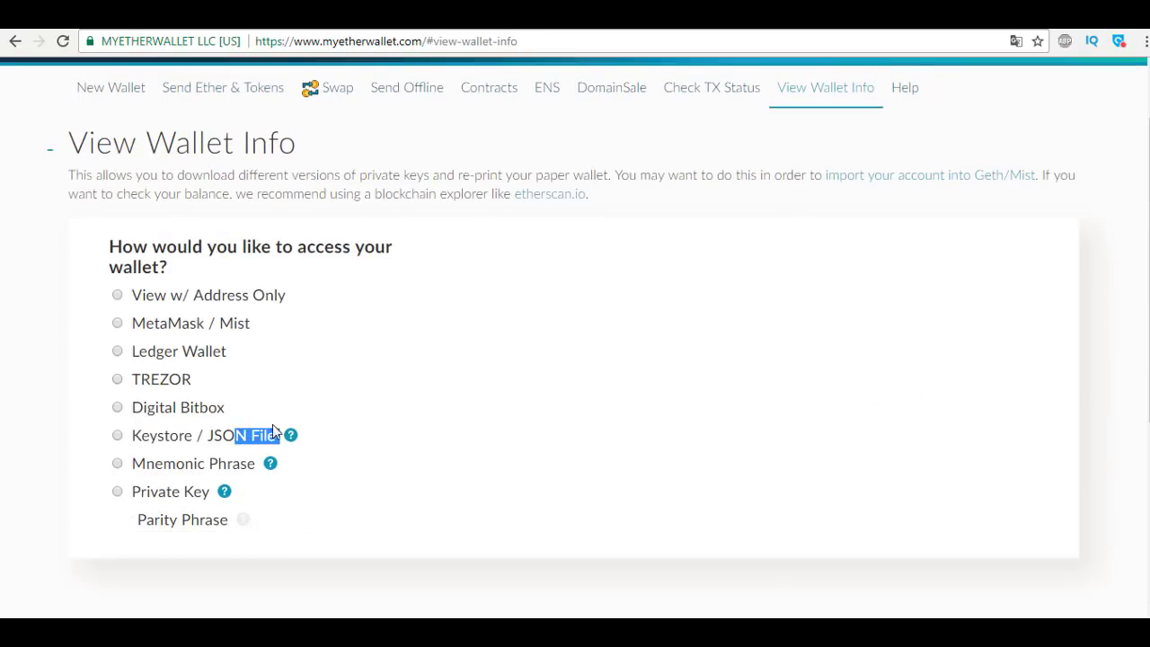
left_click(117, 434)
left_click(620, 491)
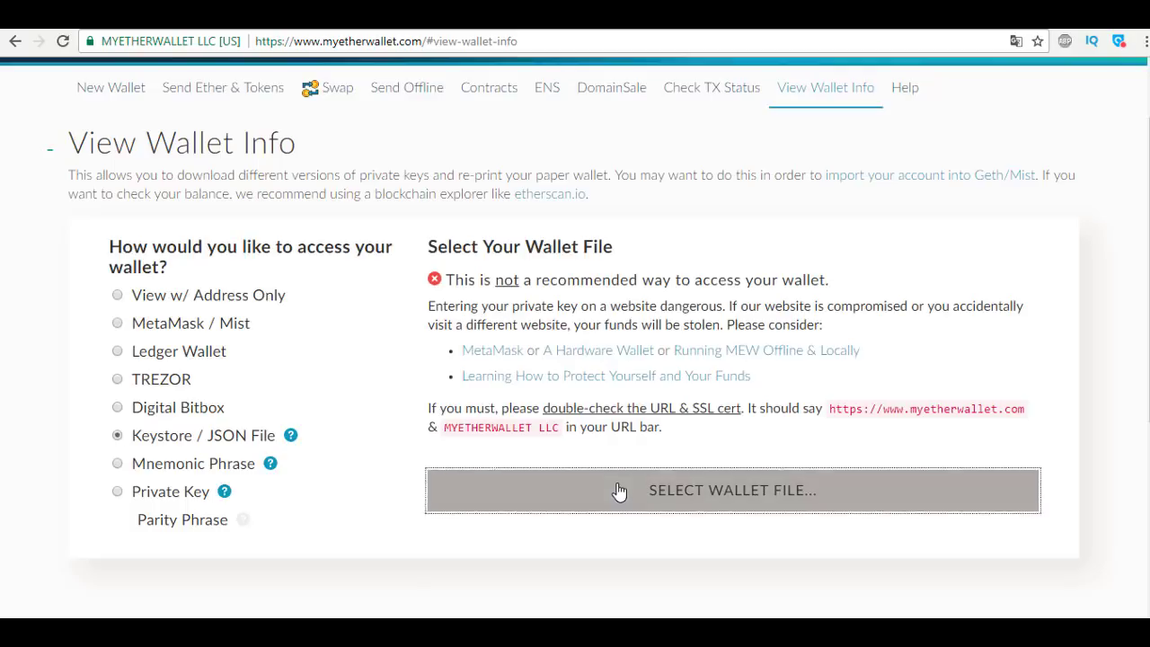
left_click(200, 148)
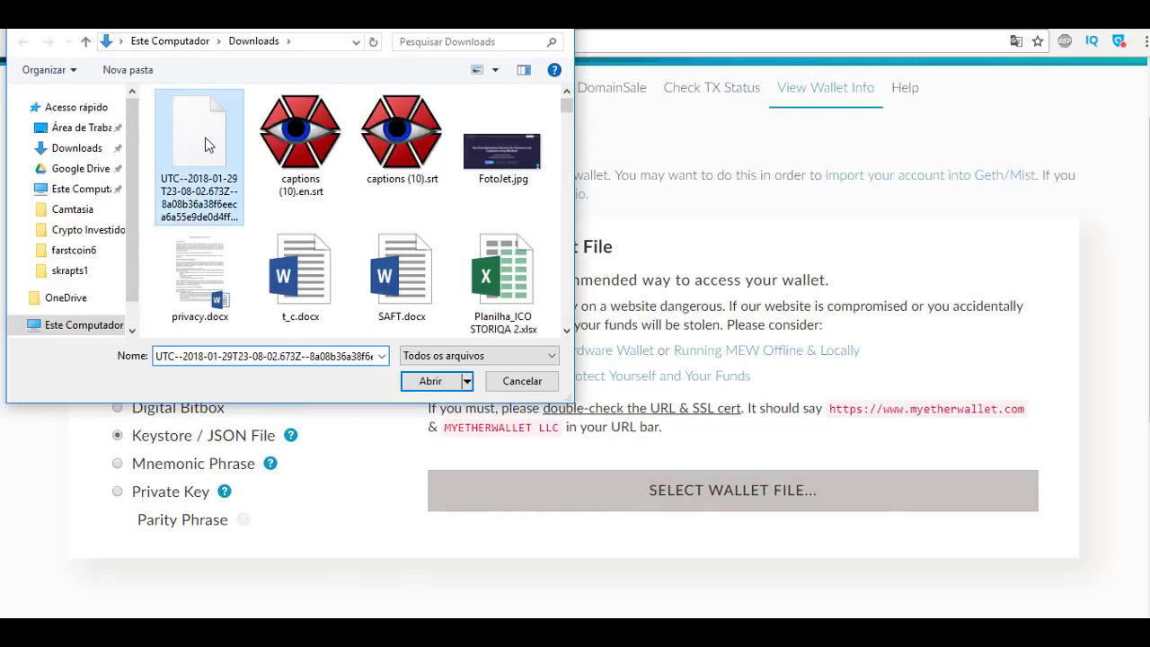
left_click(424, 380)
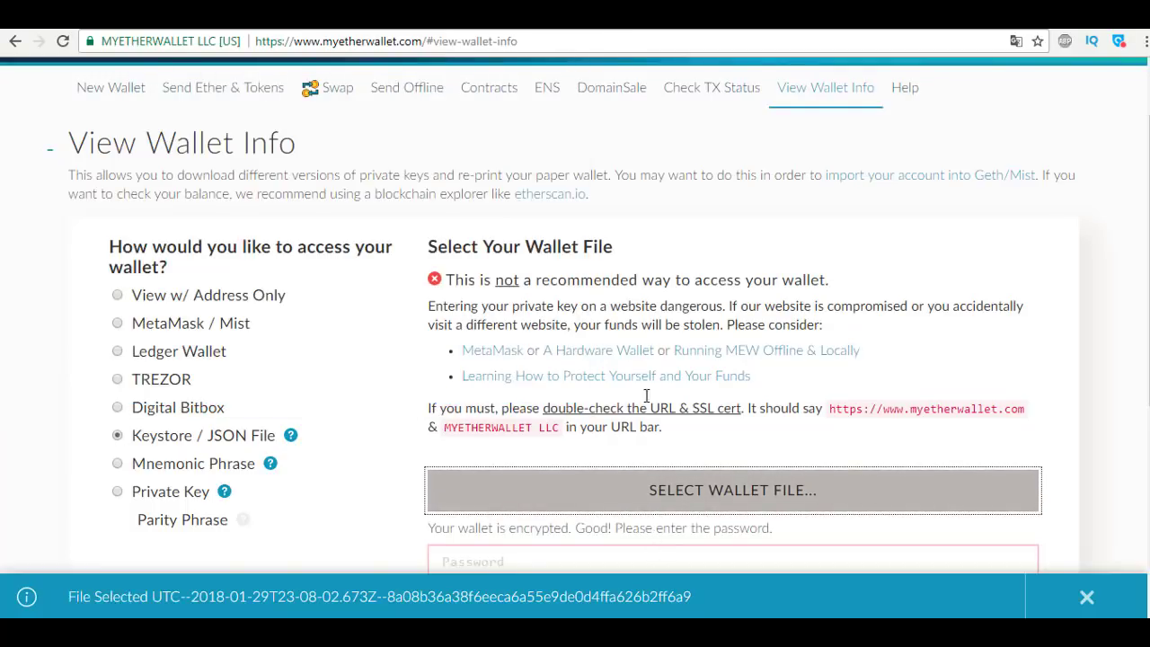
Enter the keystore password and unlock the wallet.
scroll(656, 391, "down", 3)
left_click(553, 314)
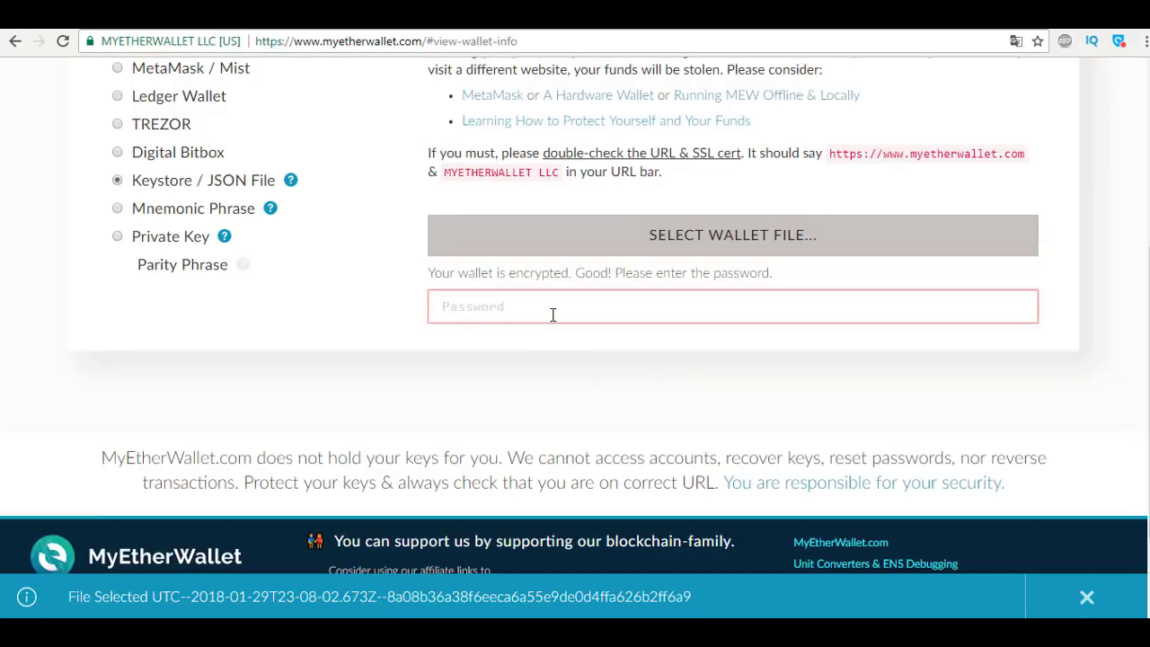
type("••••••••••")
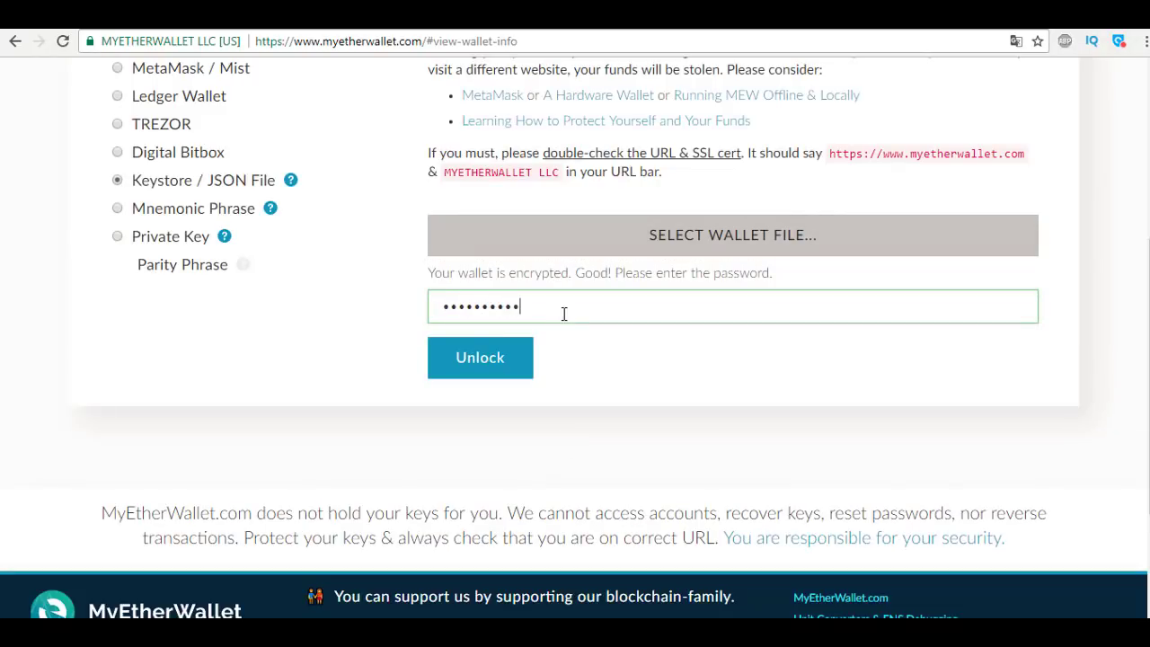
left_click(495, 357)
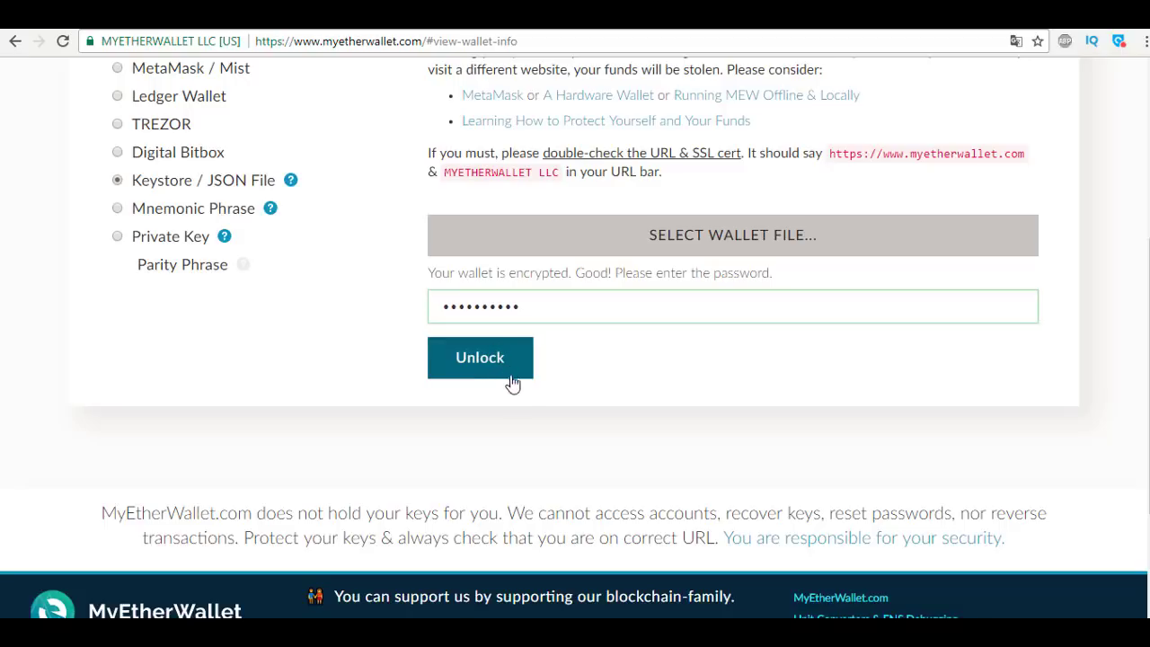
left_click(495, 352)
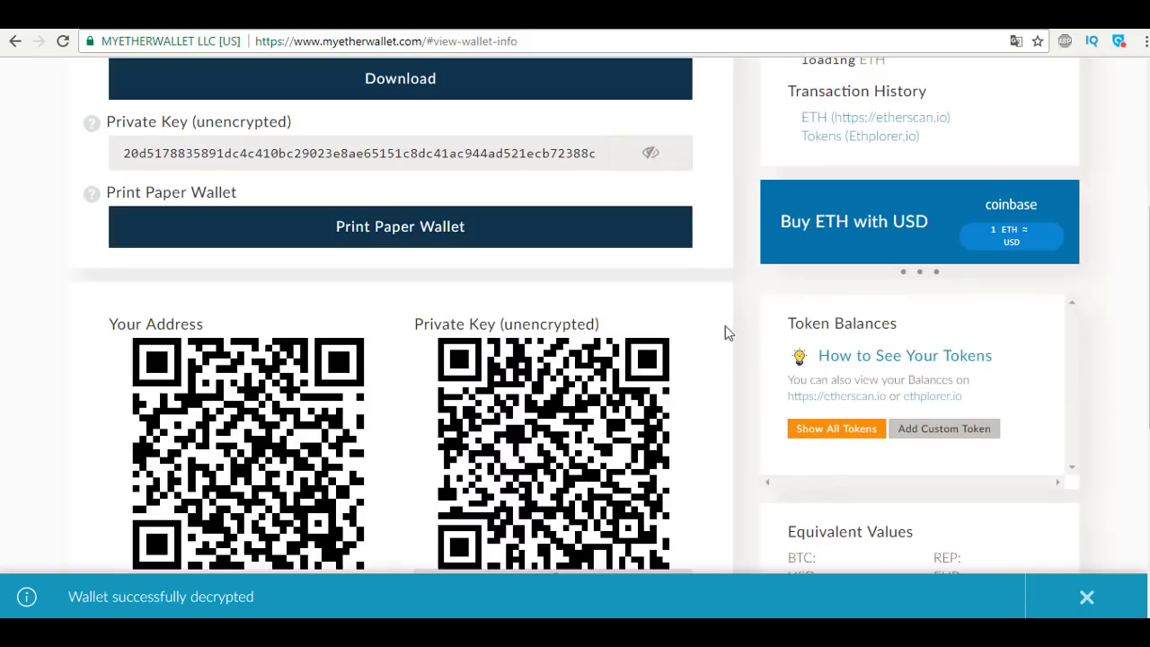
Open the empty Add Custom Token form under Token Balances.
scroll(775, 330, "up", 3)
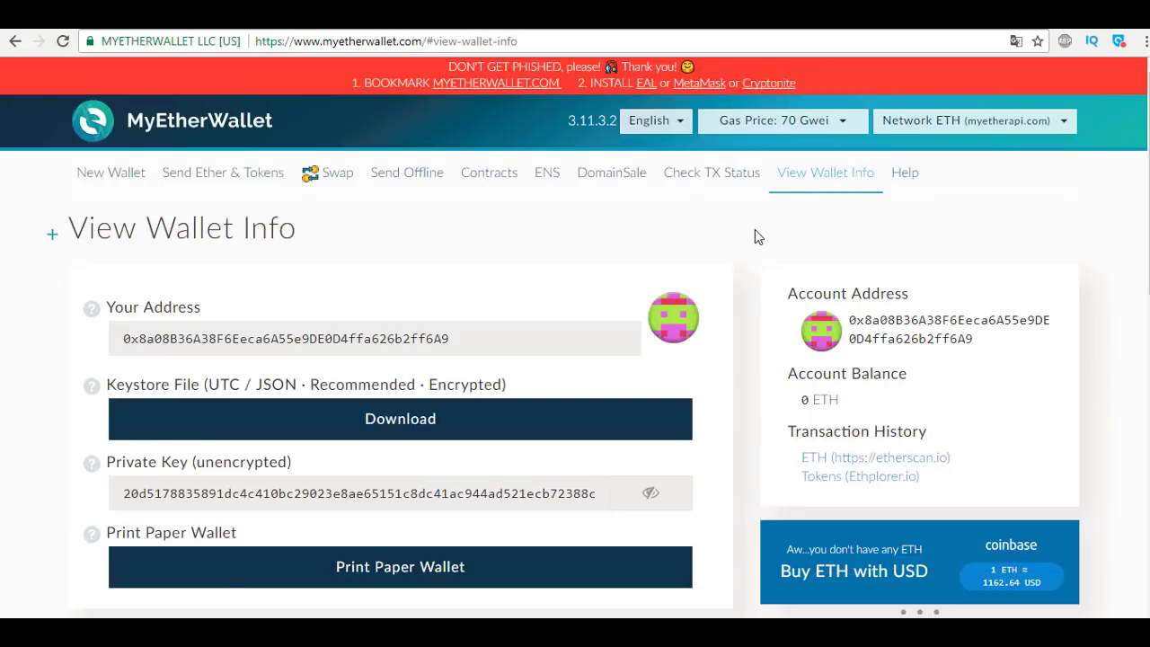
scroll(755, 230, "down", 5)
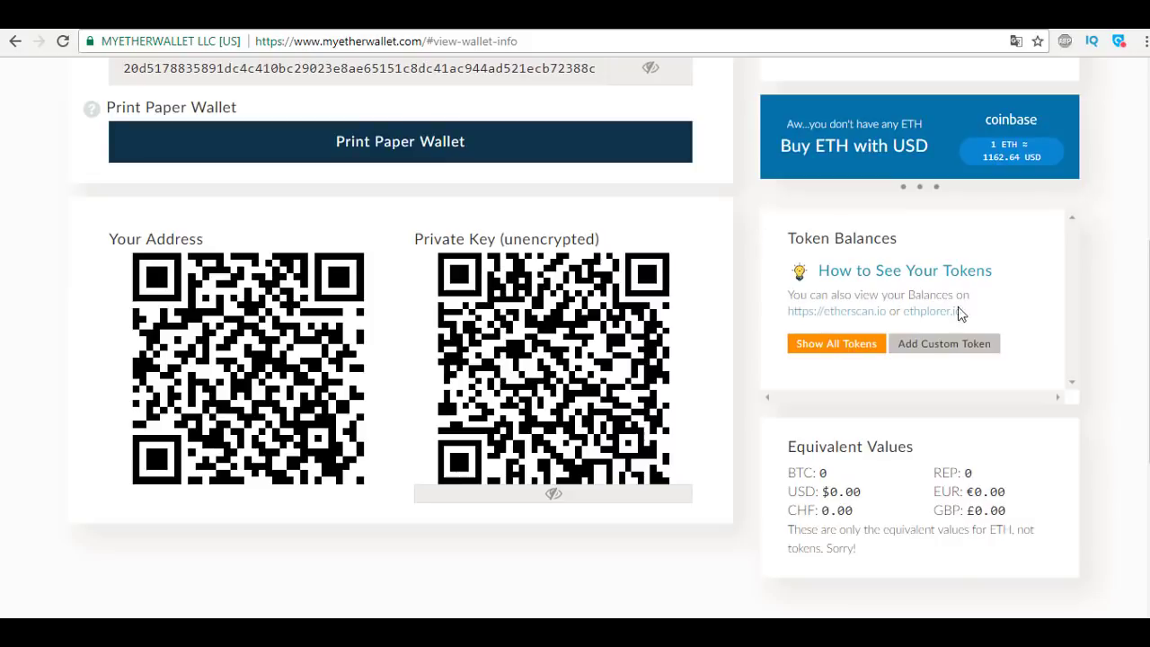
left_click(970, 356)
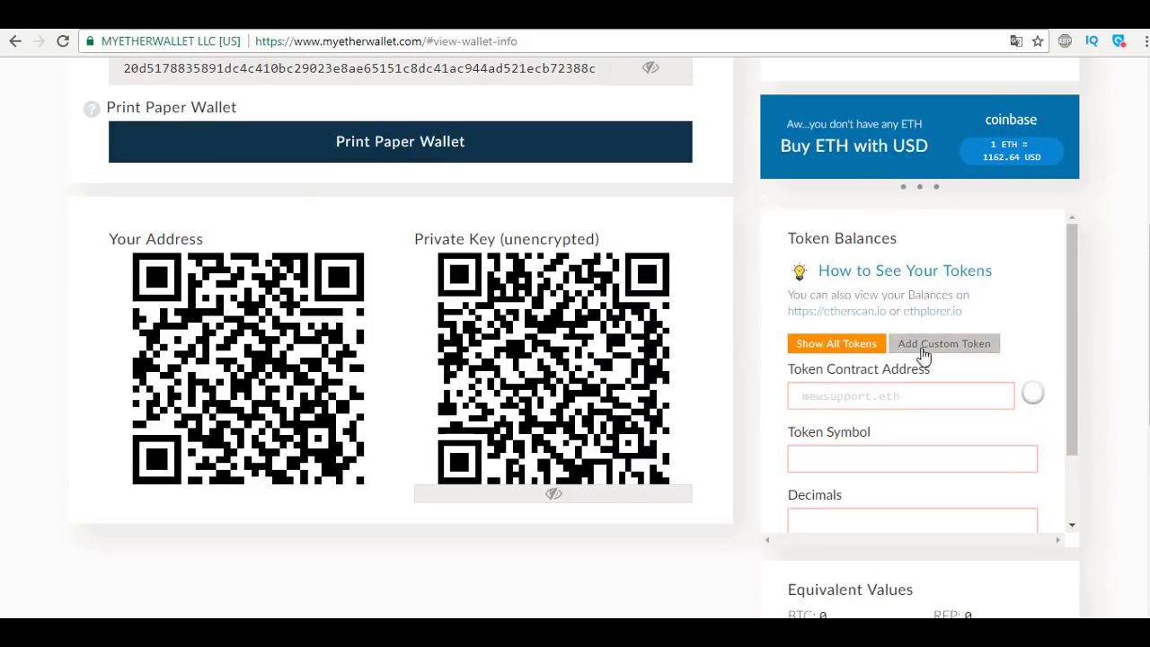
scroll(910, 355, "down", 1)
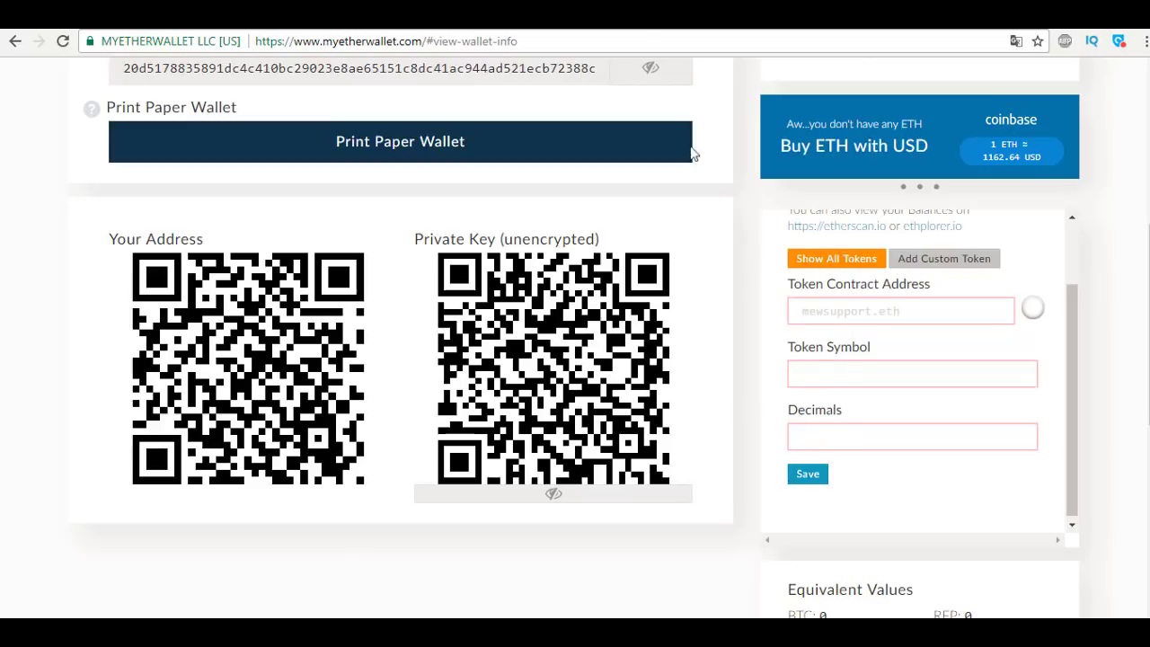
Open the goo.gl MyEtherWallet setup link in the SERENITY FINANCIAL ICO REVIEW video description.
left_click(589, 29)
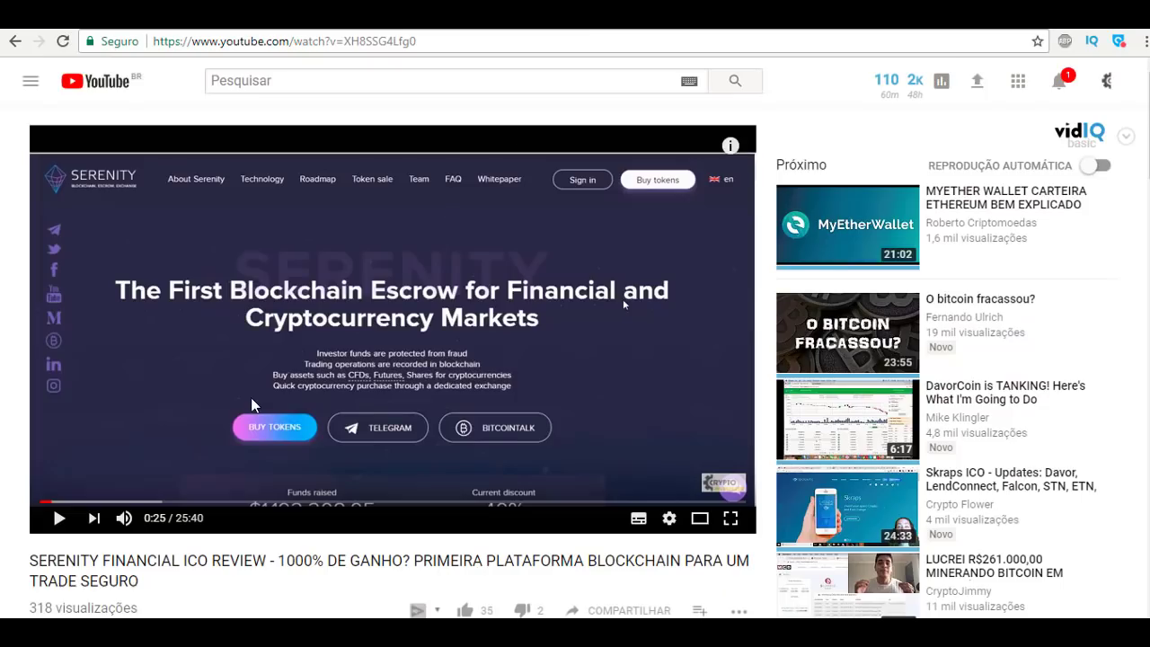
scroll(251, 405, "down", 1)
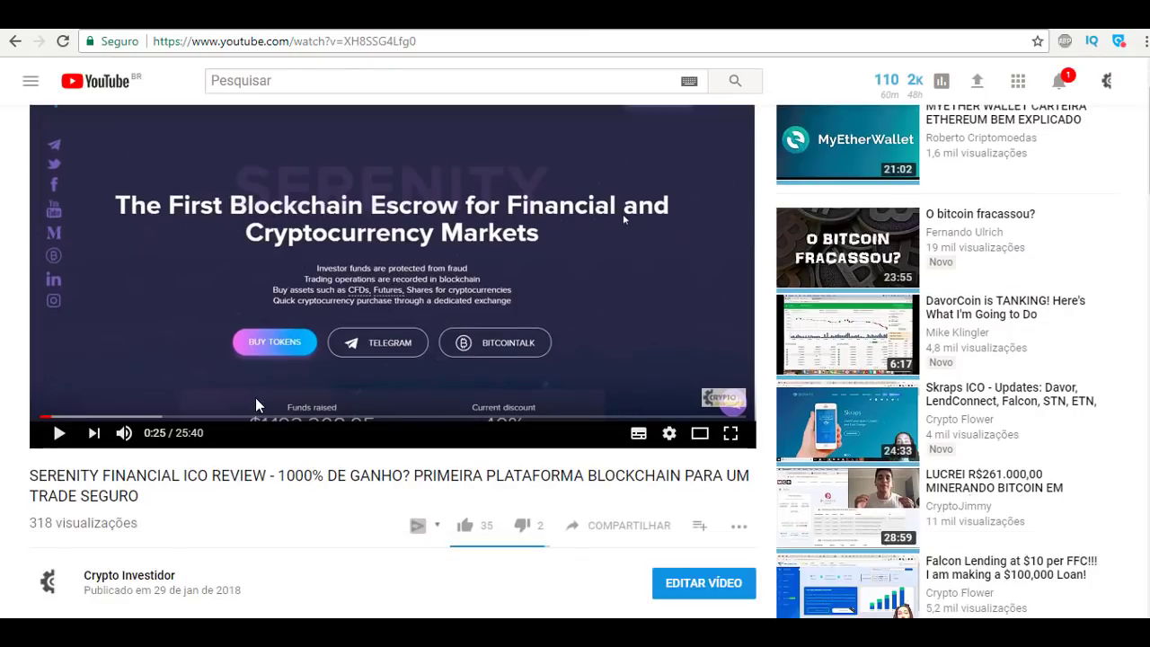
scroll(256, 405, "down", 1)
scroll(256, 405, "down", 1)
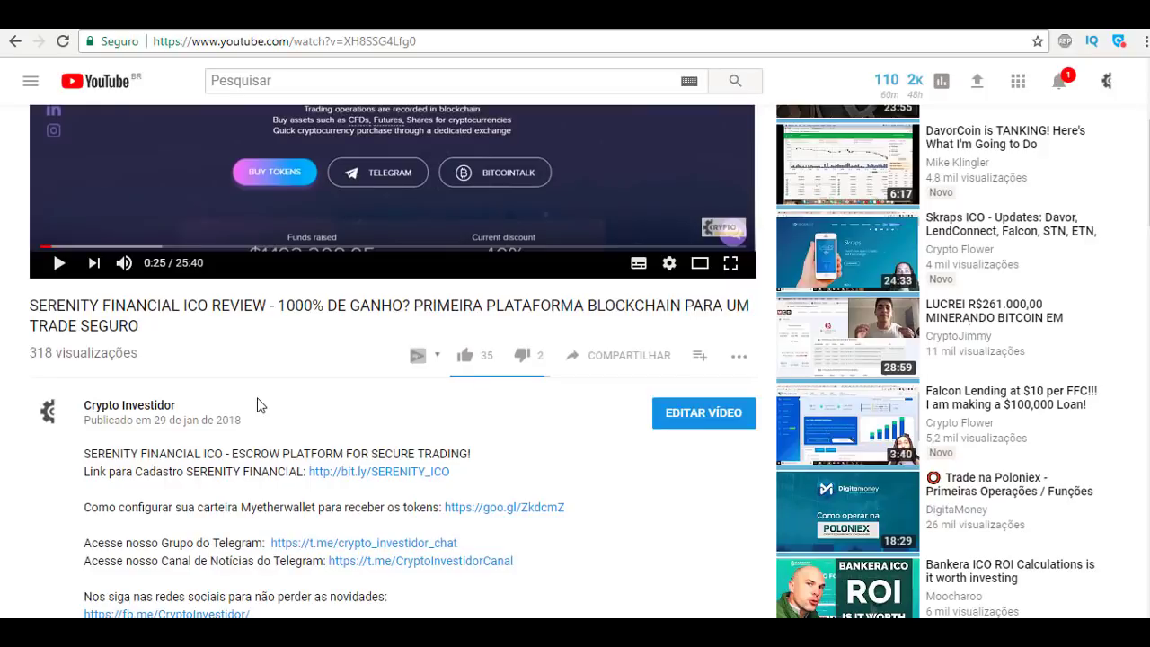
scroll(257, 405, "down", 1)
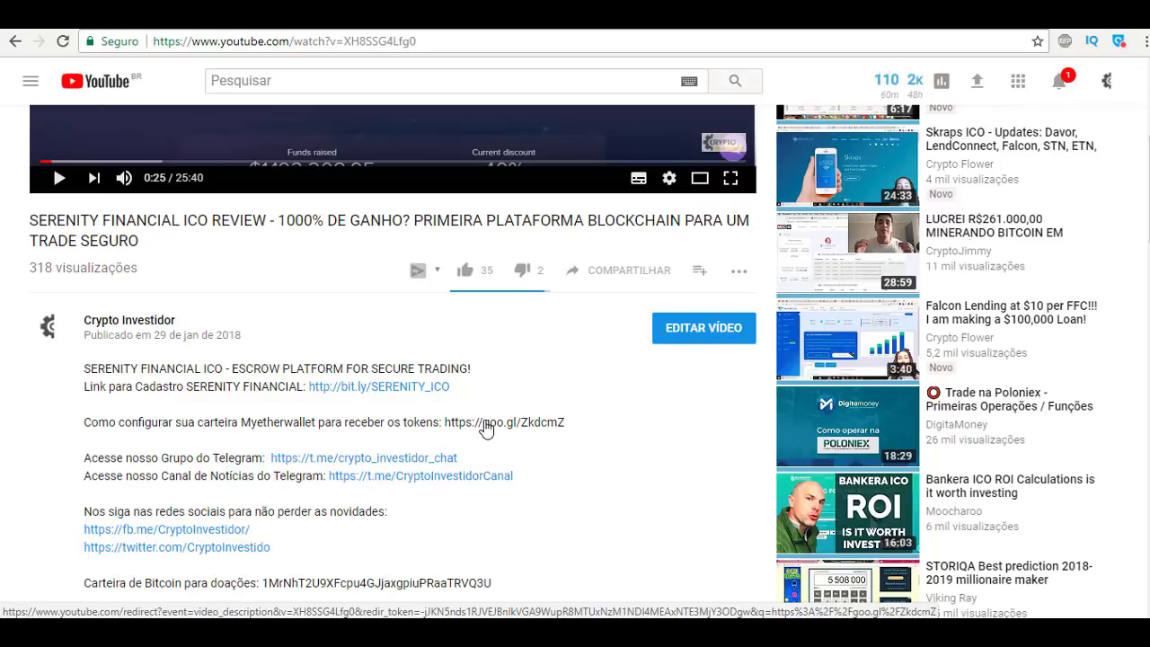
left_click(518, 422)
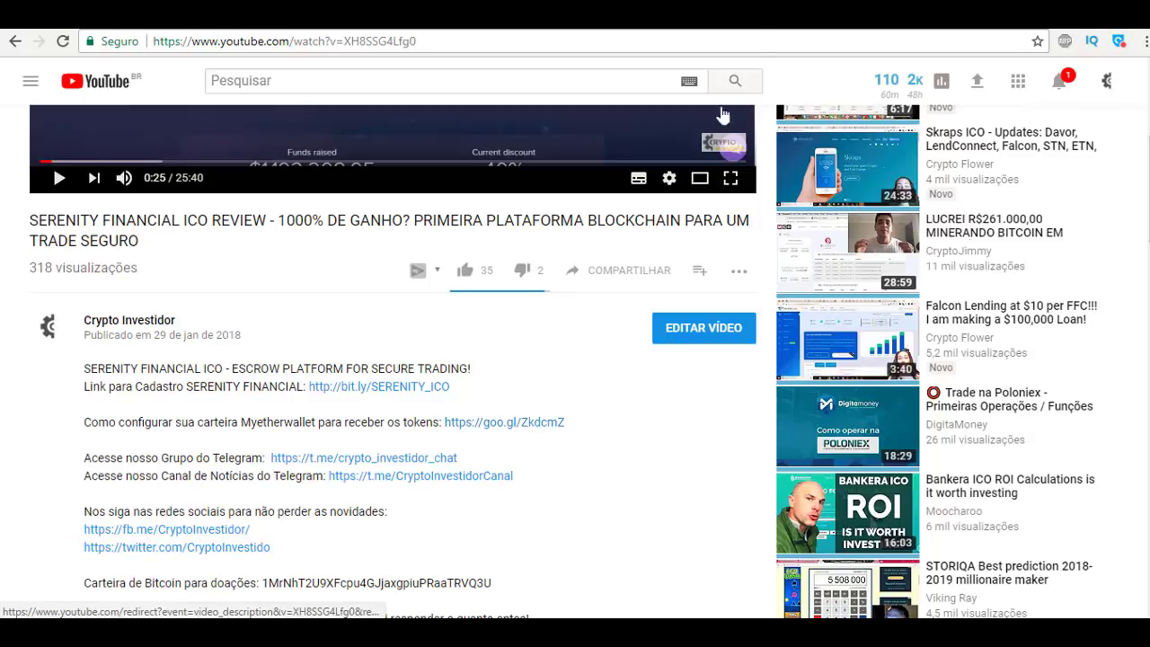
Select the SRNT token contract address shown in Step 2 of the Serenity FAQ.
scroll(614, 249, "down", 6)
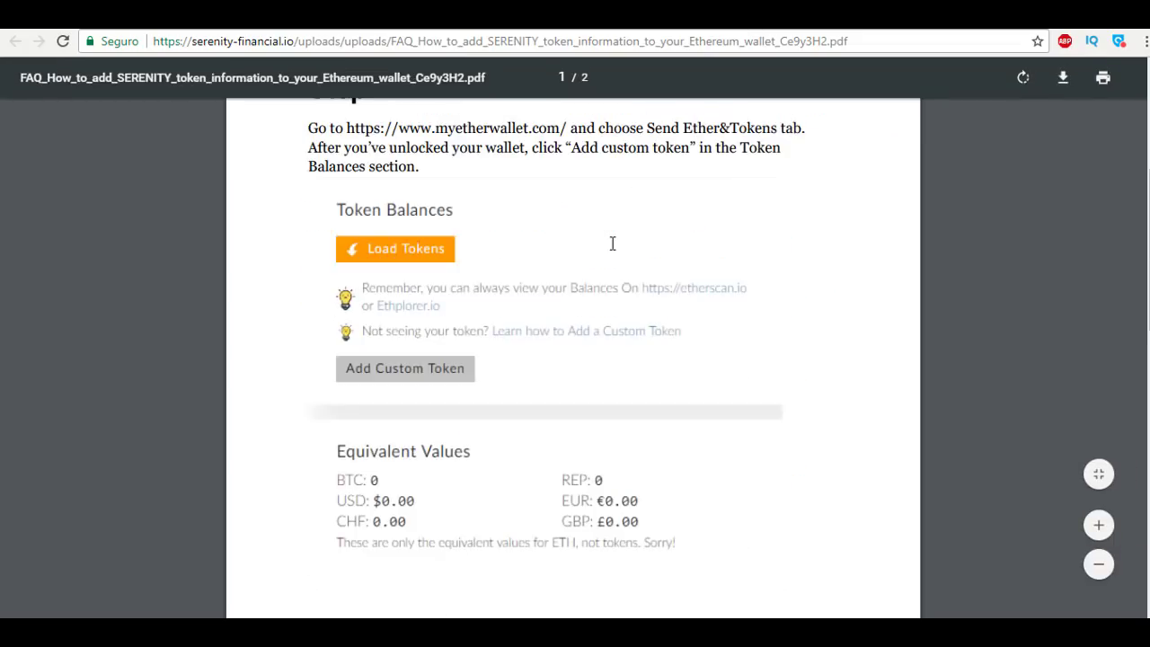
scroll(614, 249, "down", 2)
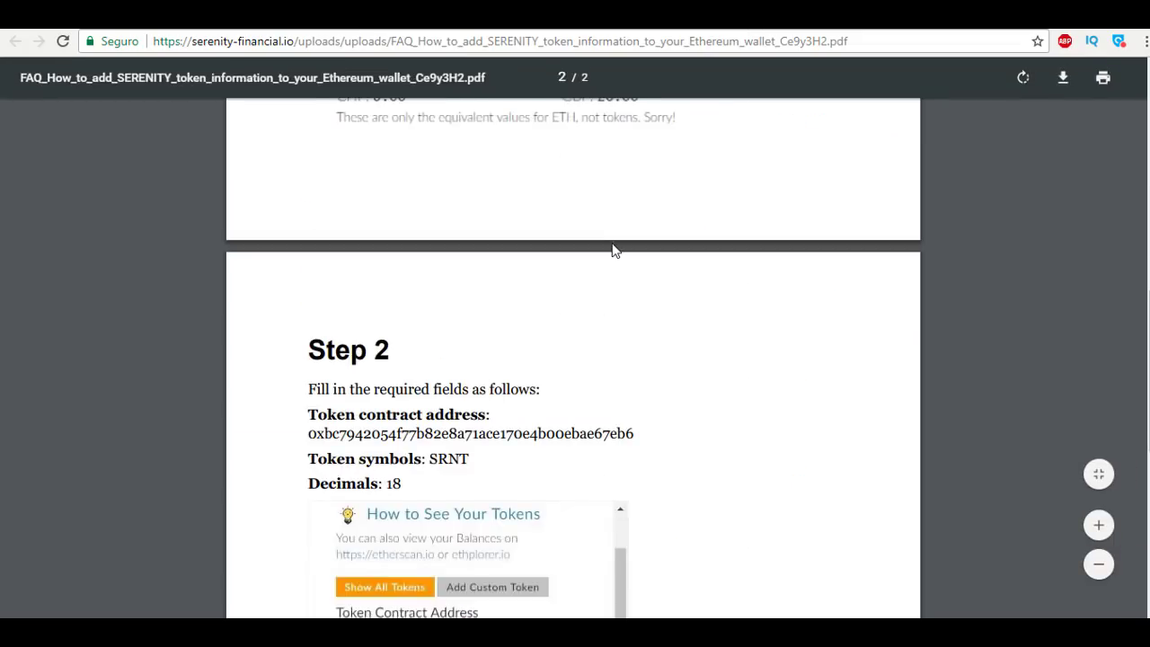
scroll(614, 249, "down", 3)
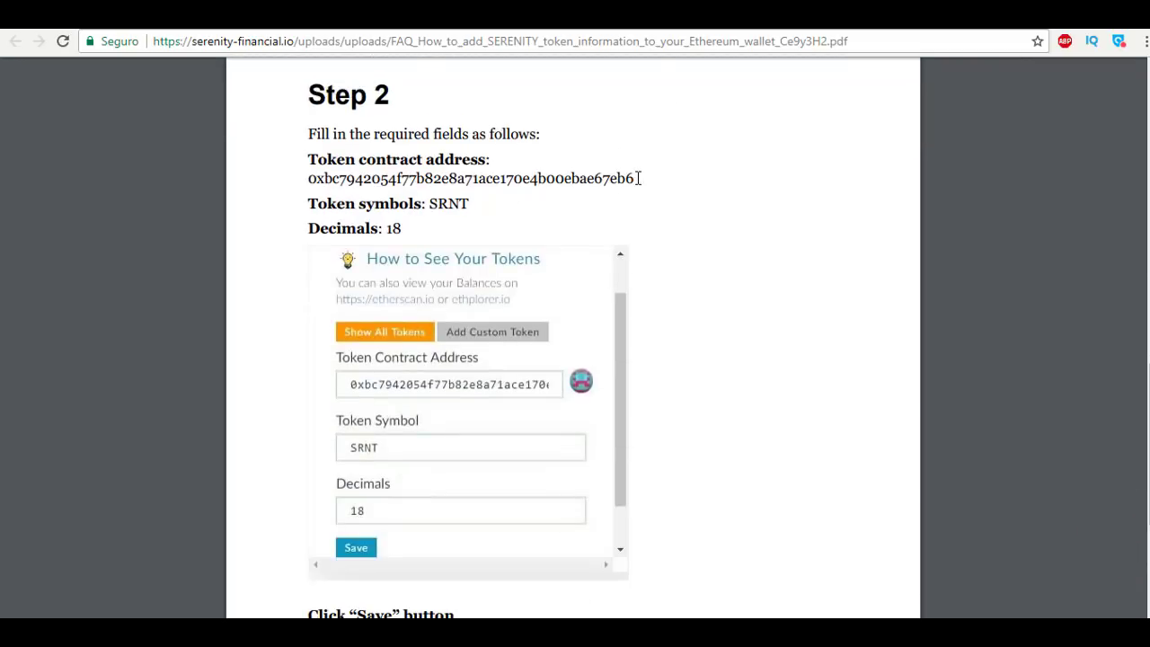
left_click_drag(639, 178, 311, 176)
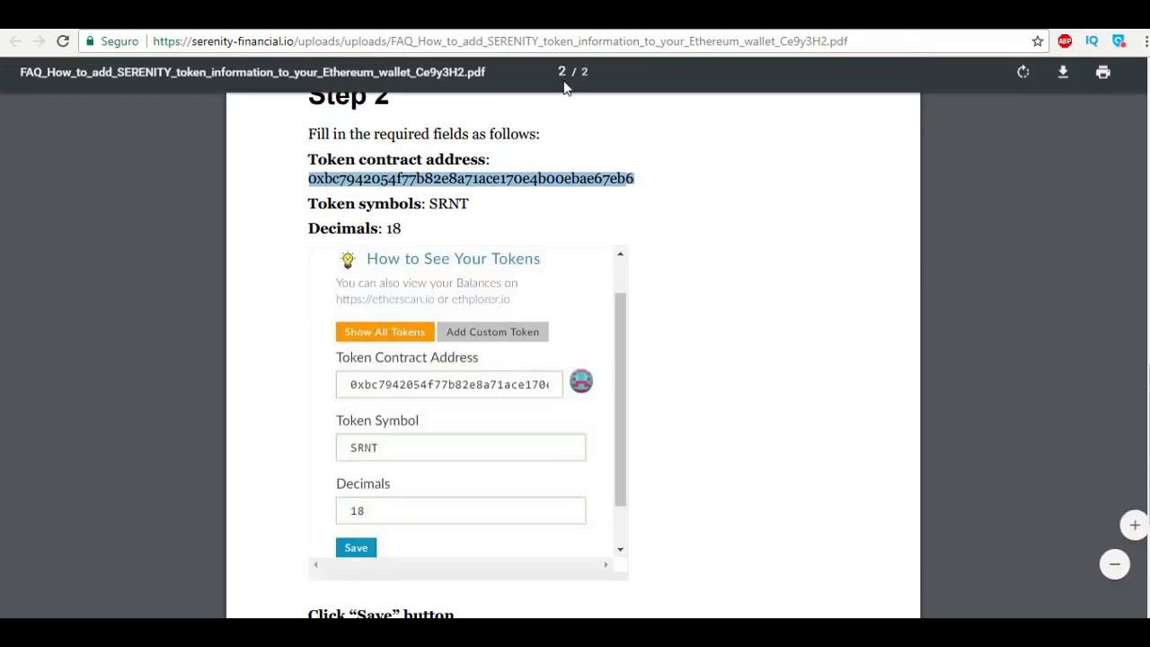
Paste the SRNT token contract address into the custom token's address field and verify it.
left_click(270, 27)
left_click(881, 308)
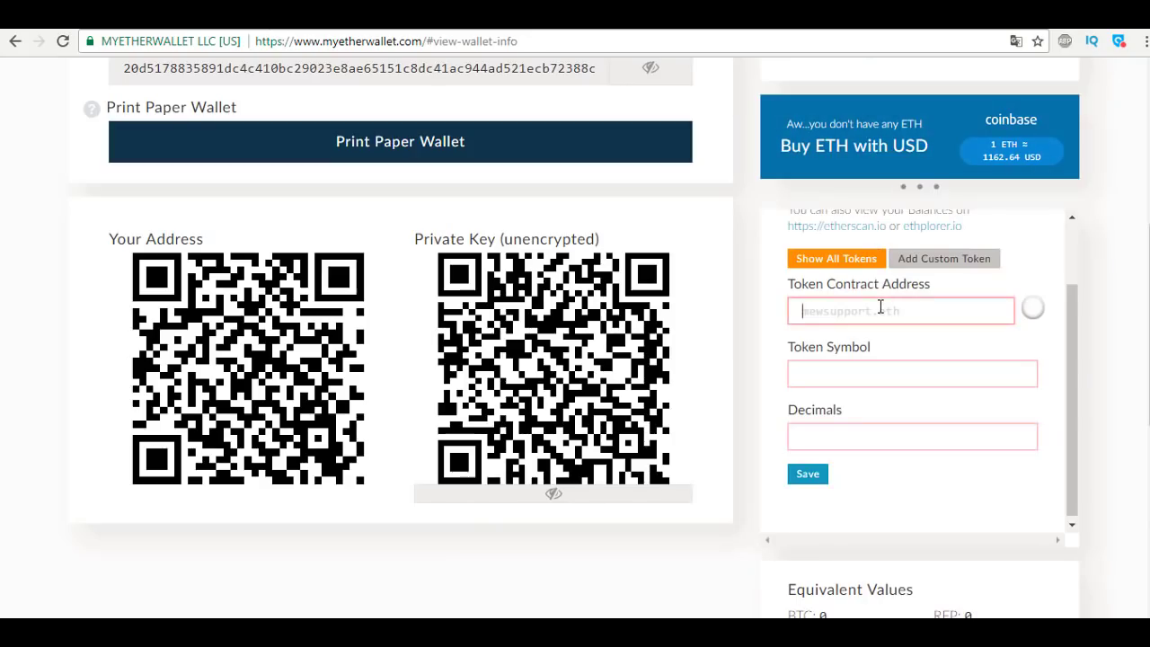
key("ctrl+v")
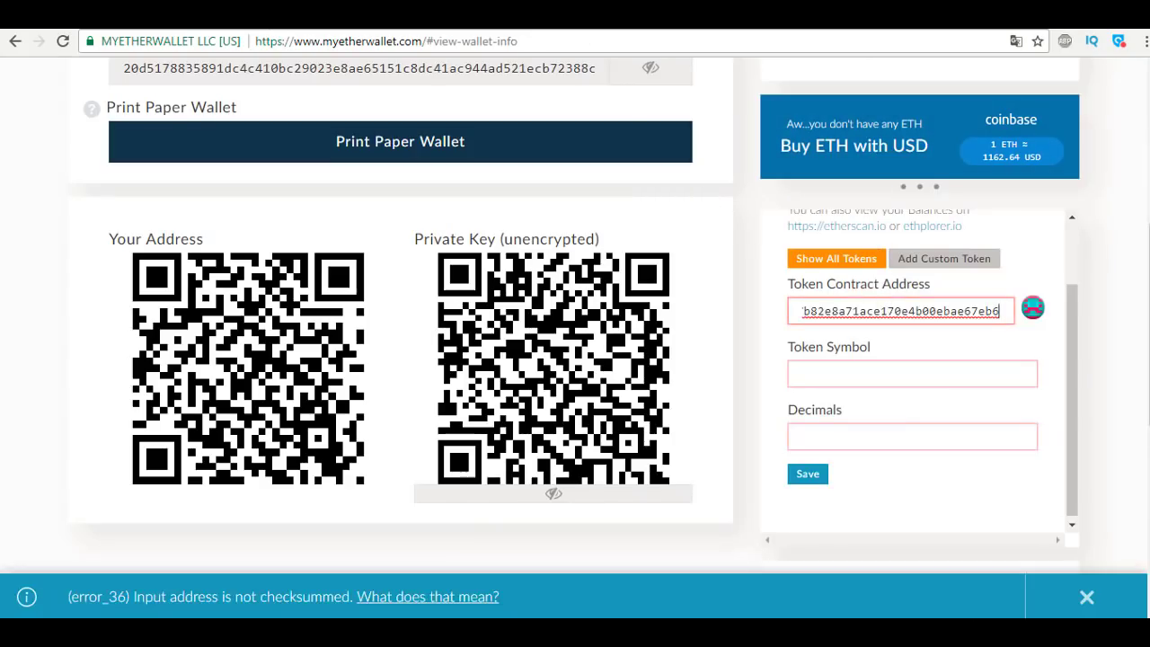
left_click_drag(952, 307, 747, 323)
left_click(801, 304)
left_click(881, 310)
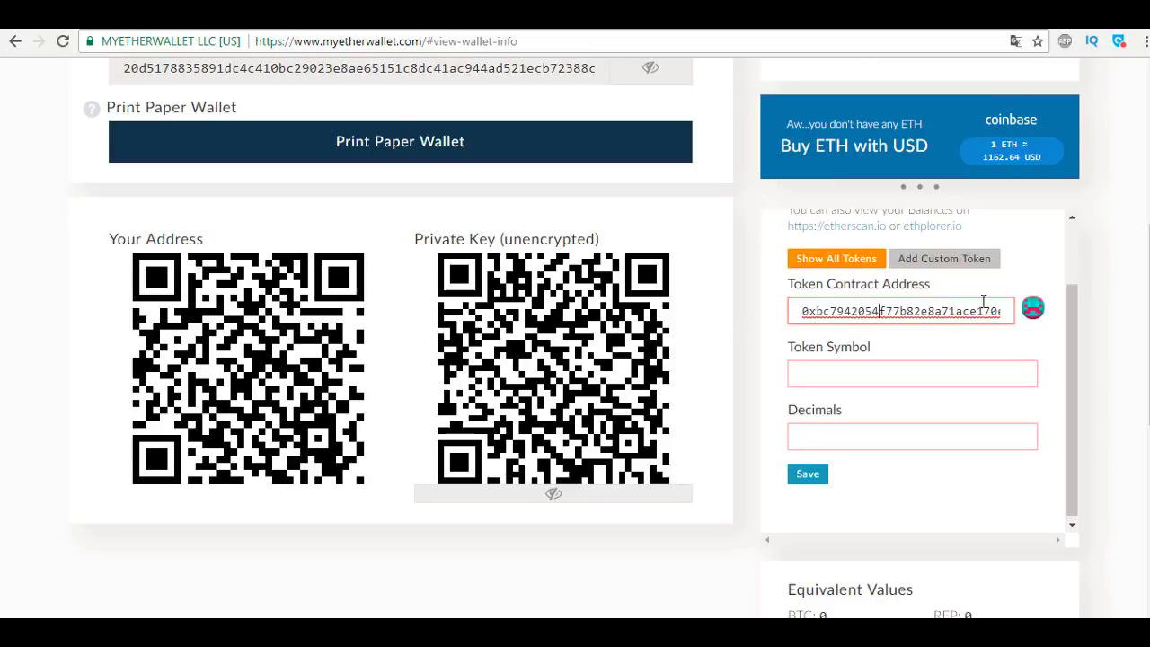
Copy the symbol SRNT from the FAQ PDF into the Token Symbol field.
left_click(716, 17)
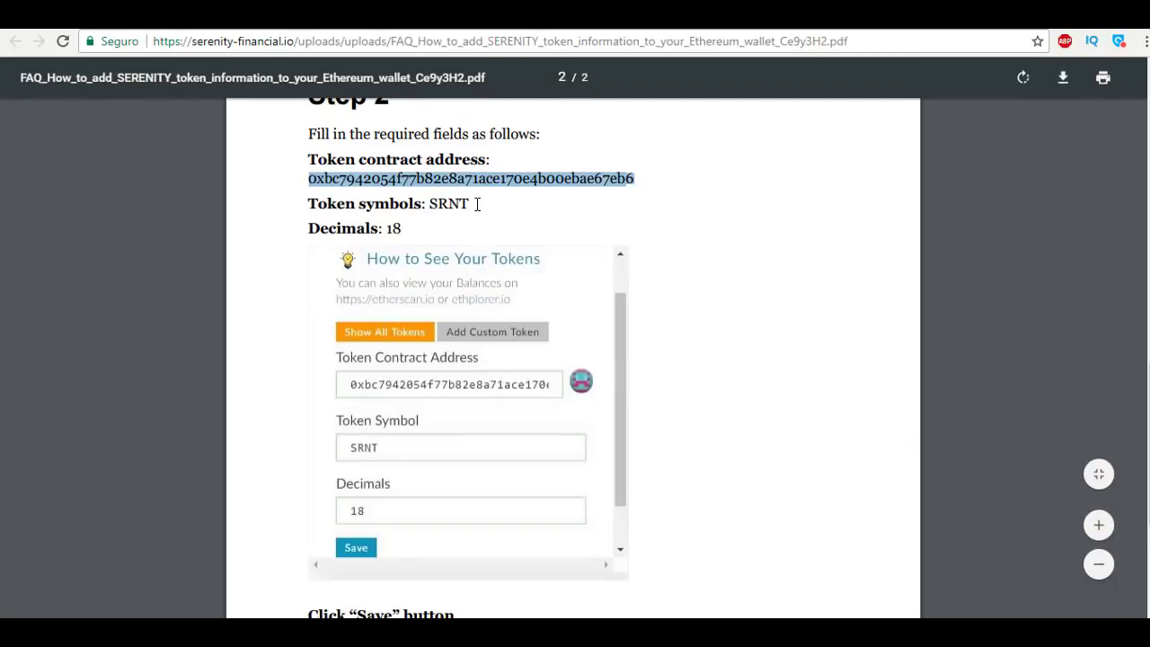
left_click_drag(471, 204, 429, 204)
key("ctrl+c")
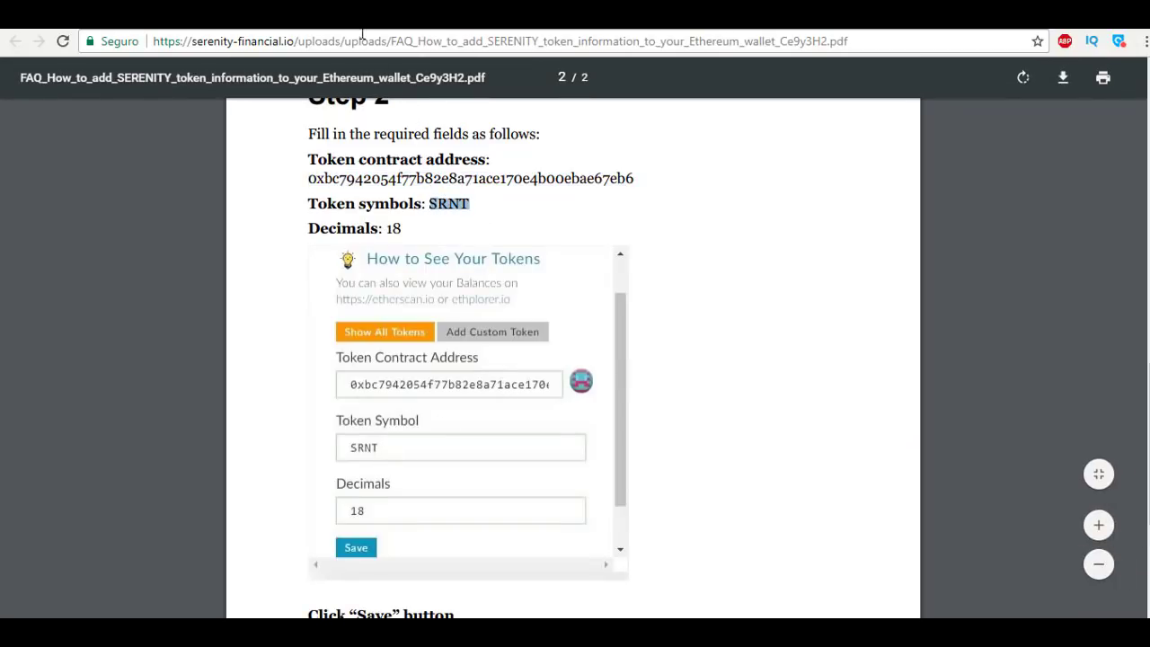
left_click(307, 16)
left_click(832, 375)
key("ctrl+v")
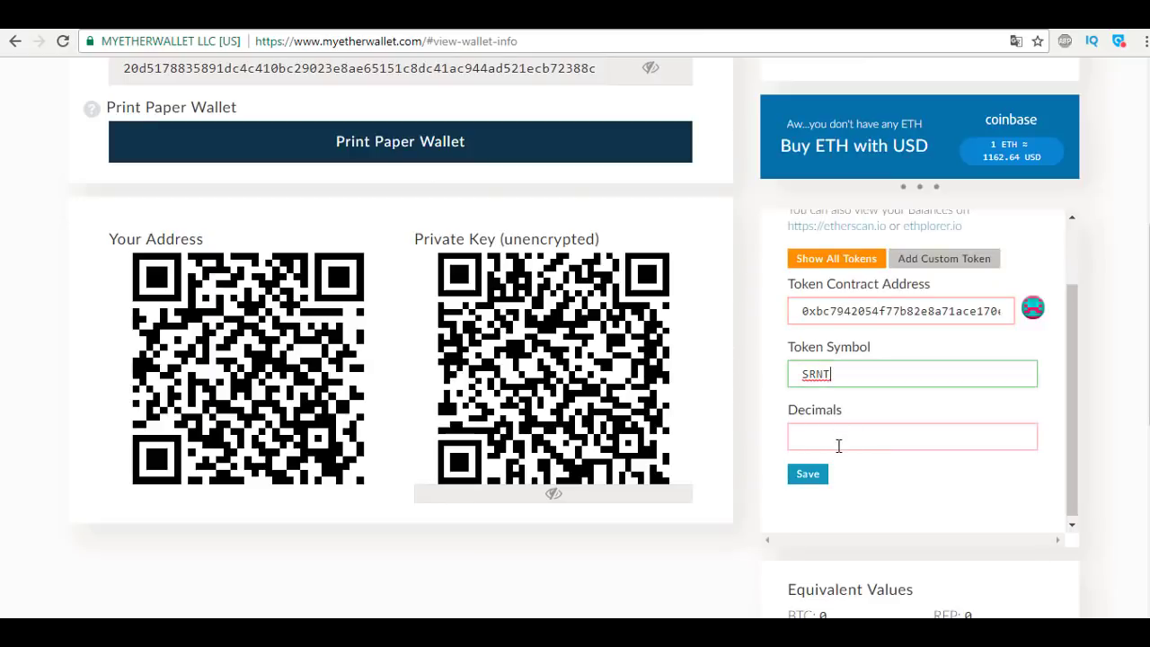
Set the token decimals to 18 and save the custom SRNT token.
left_click(755, 20)
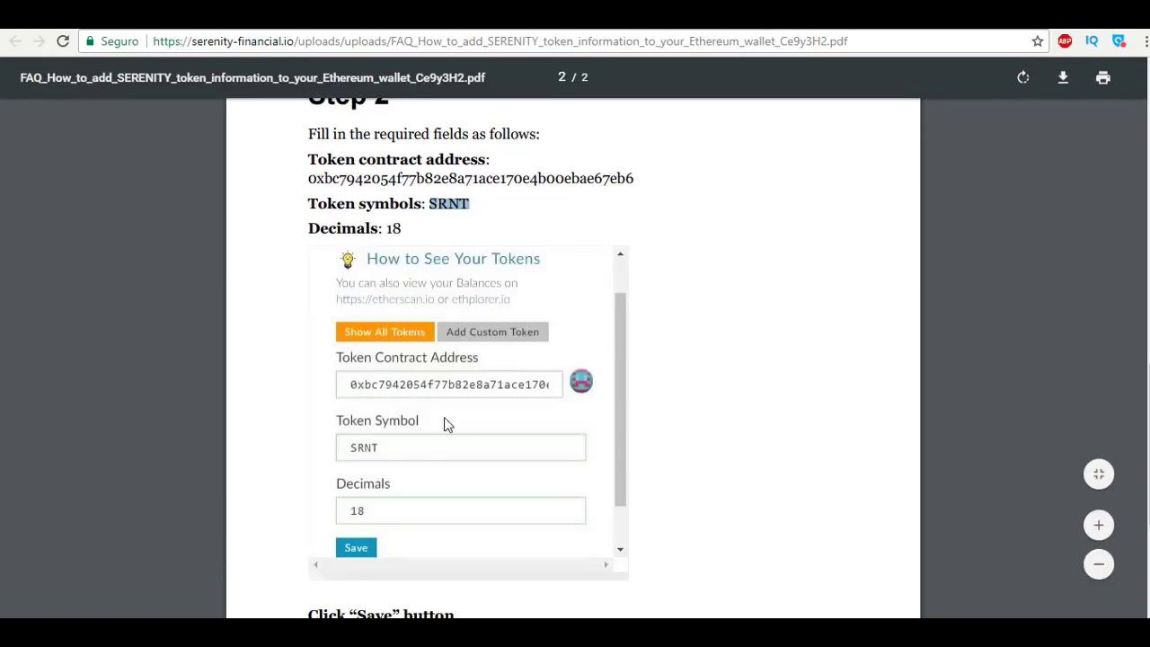
left_click(307, 17)
left_click(869, 435)
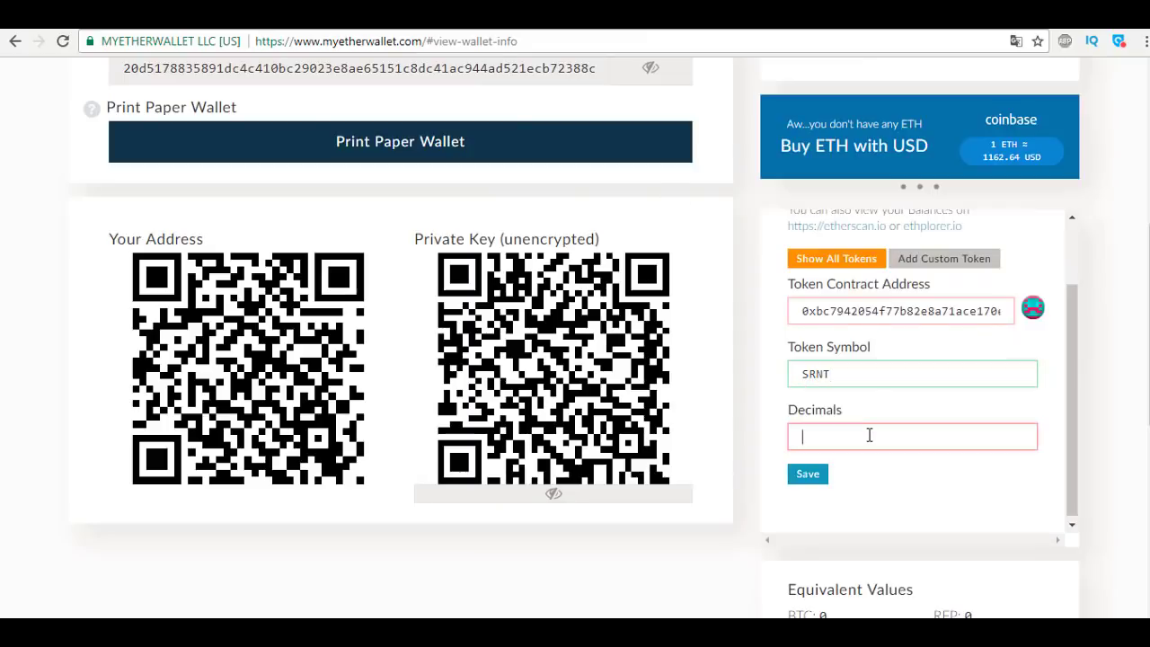
key("Tab")
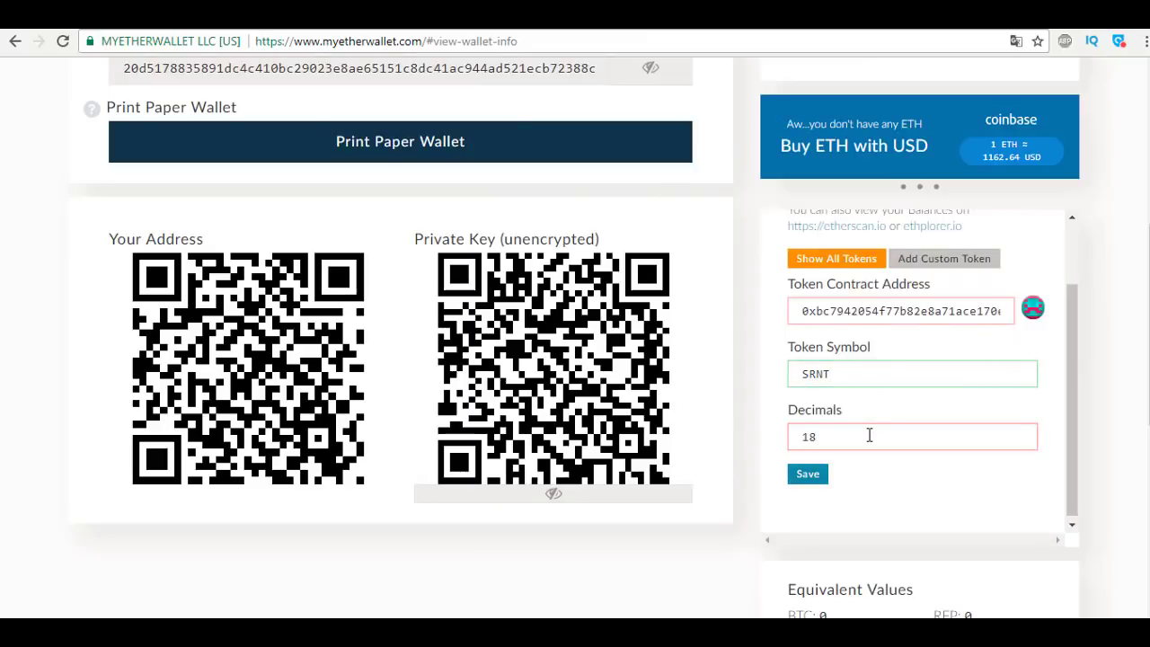
key("Return")
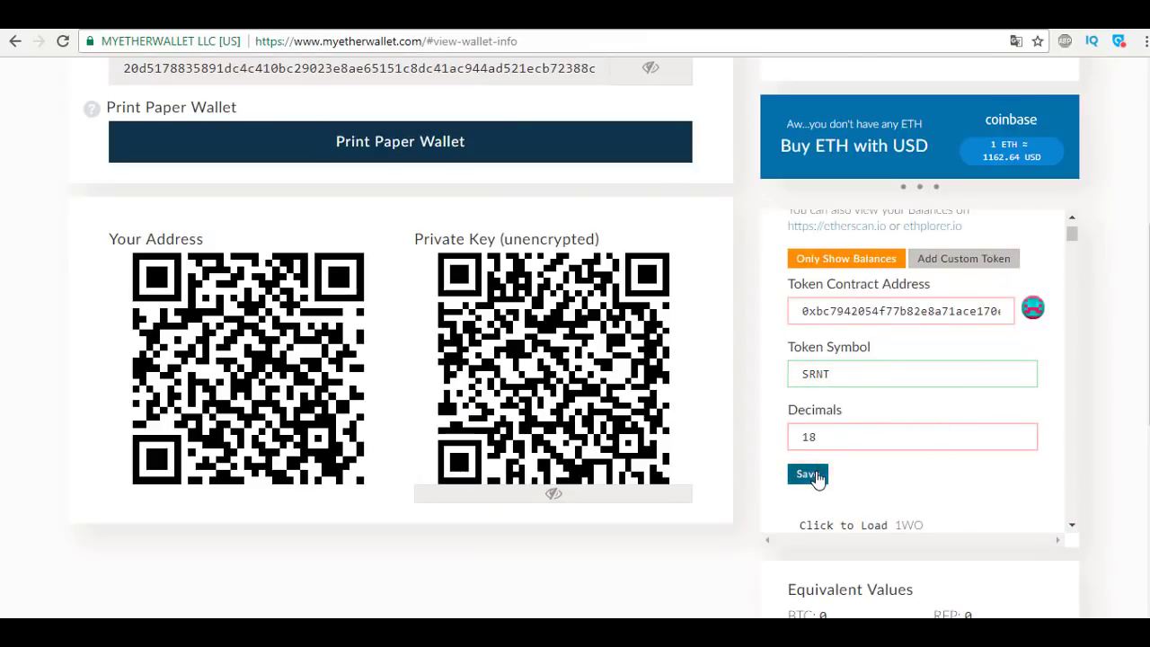
left_click(809, 475)
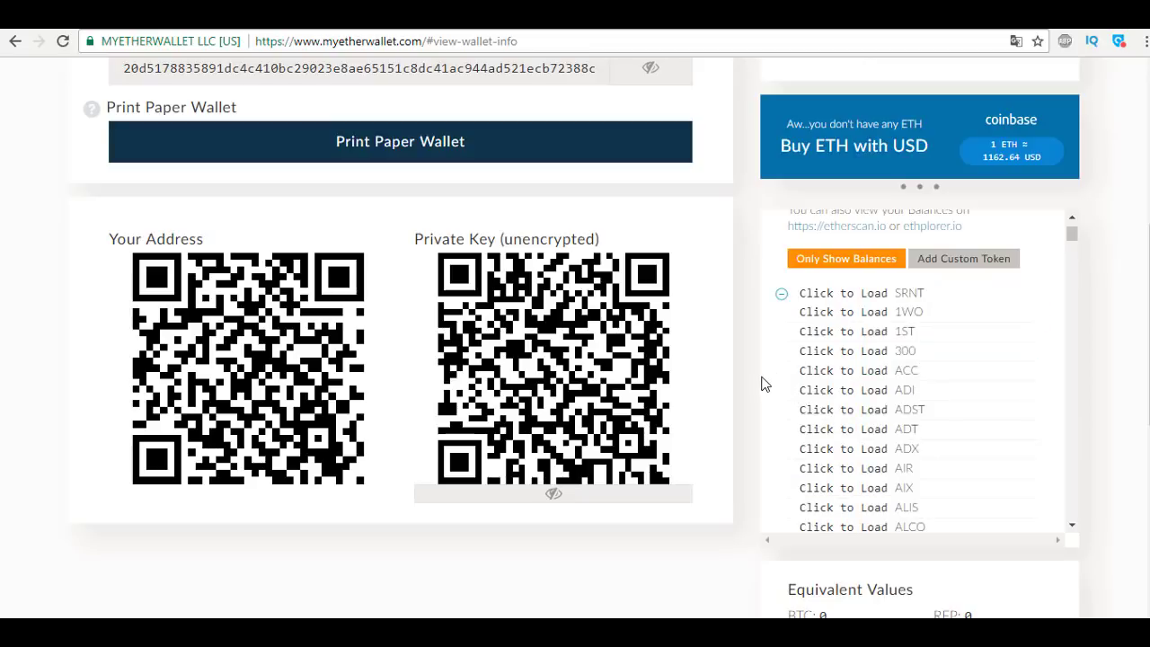
Load the SRNT balance in Token Balances, which shows 0.
scroll(762, 384, "up", 1)
left_click(804, 381)
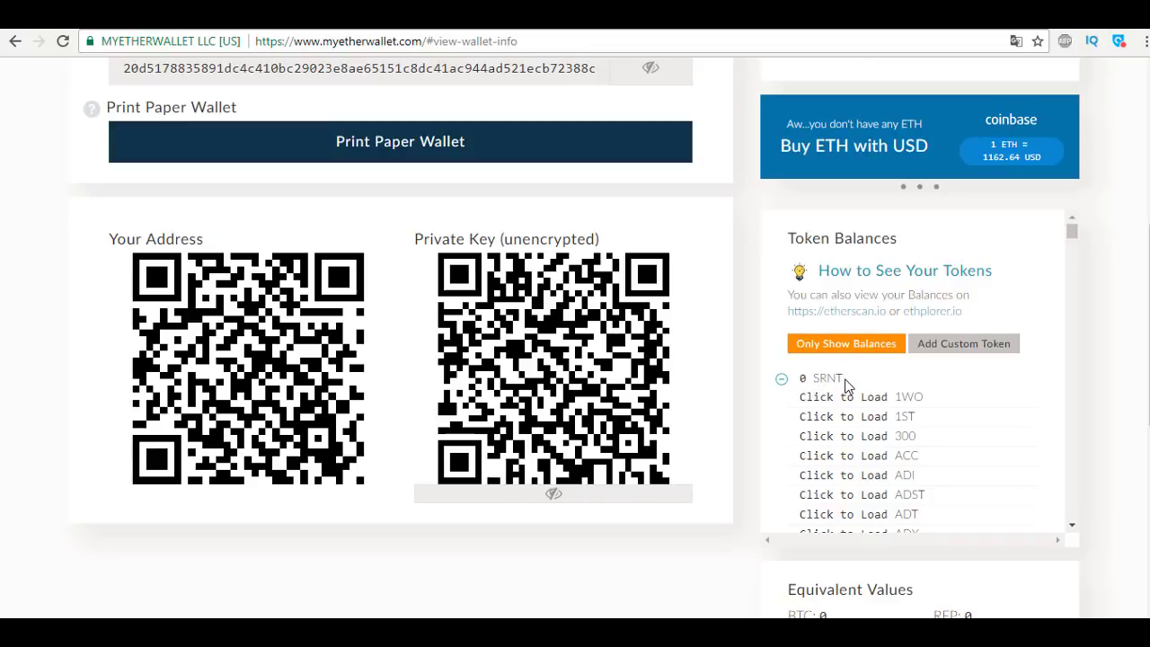
left_click_drag(844, 378, 811, 380)
Return to the Serenity Financial ICO review video page on YouTube, briefly visiting the FAQ PDF.
left_click(554, 19)
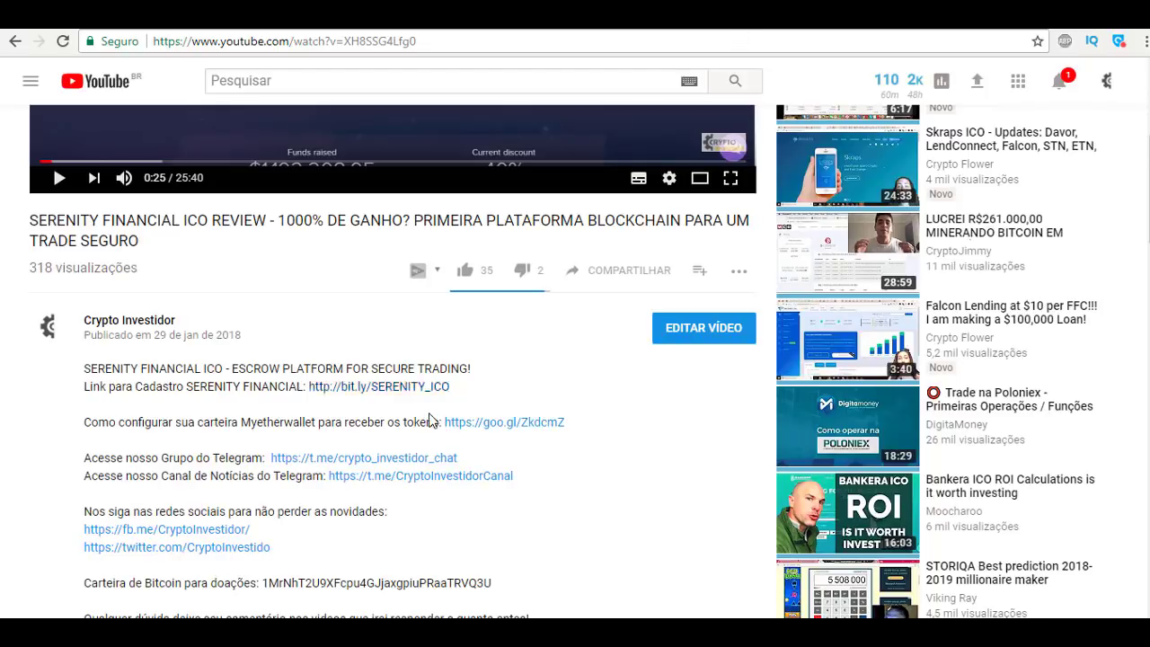
left_click(753, 18)
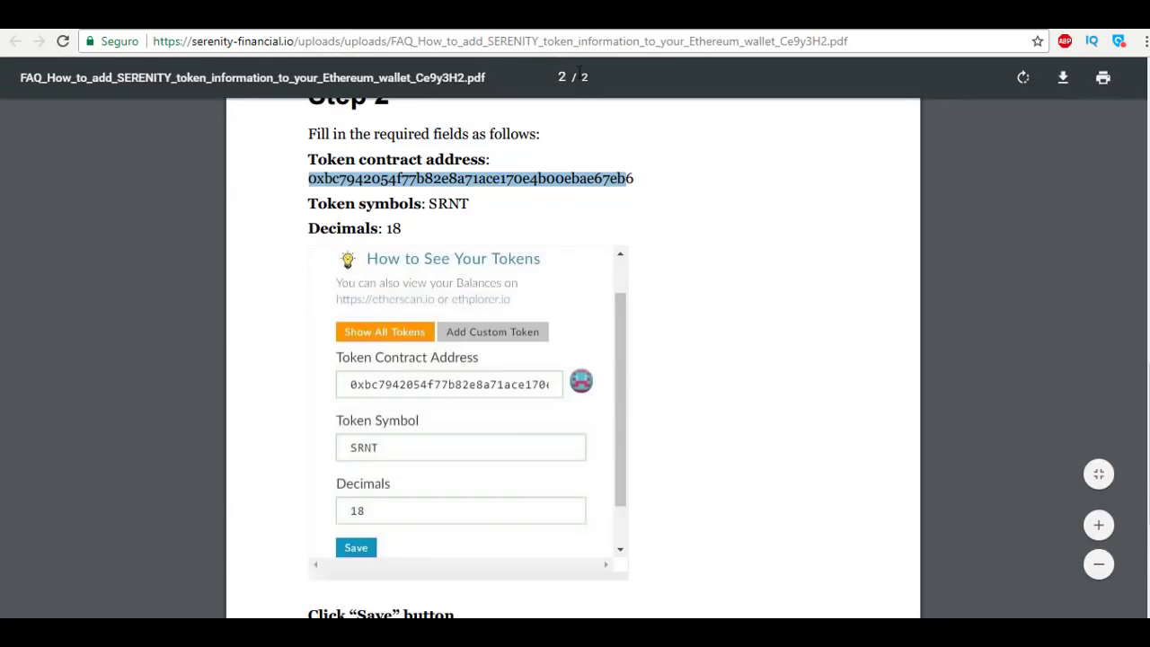
left_click(544, 27)
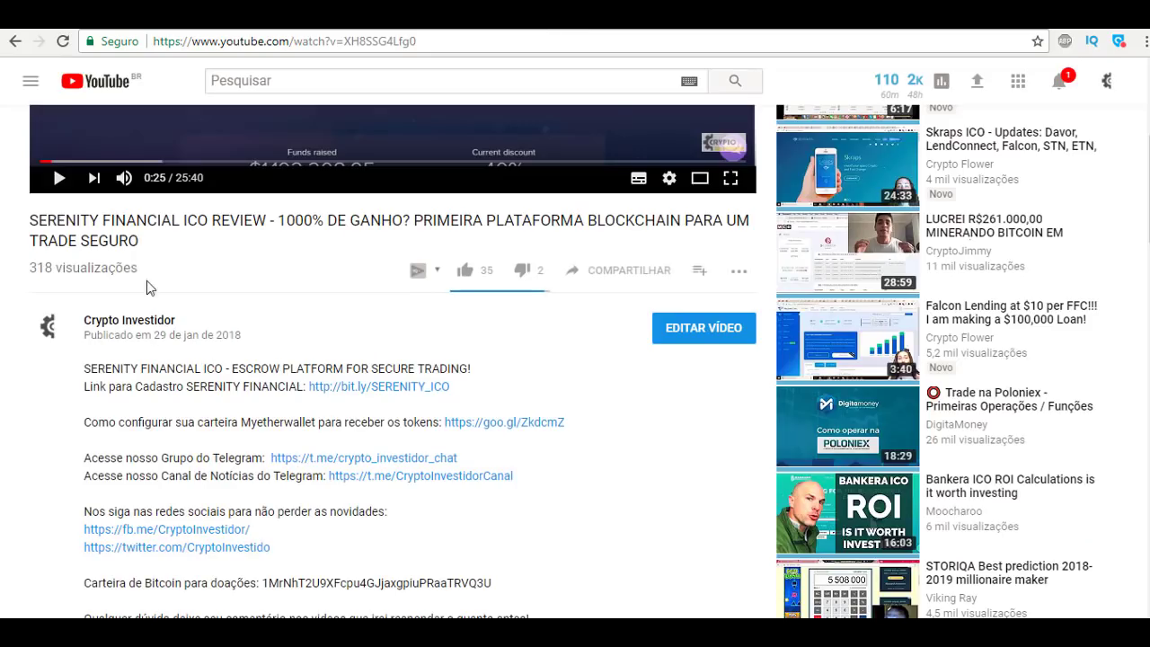